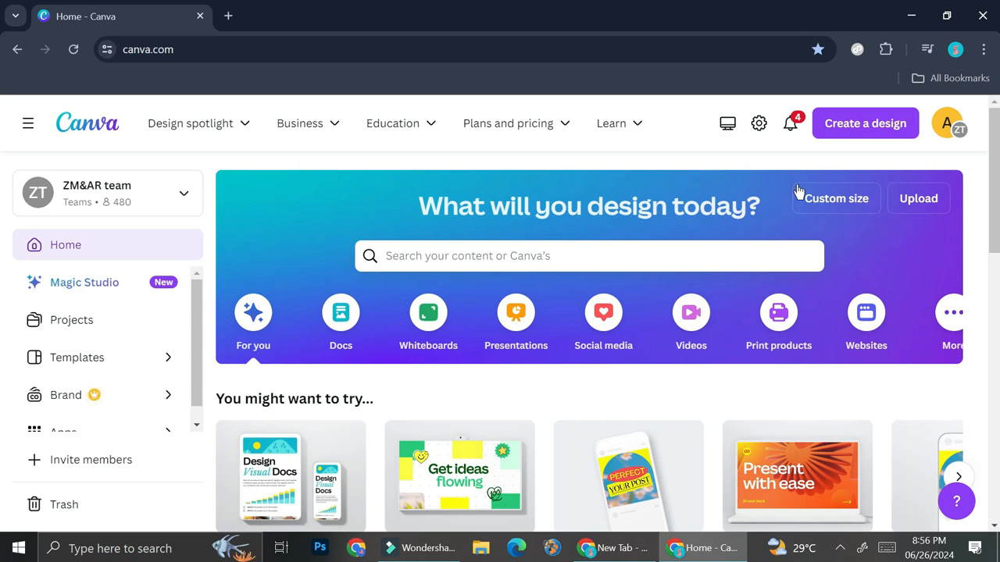
Create a new blank design of the Video type
{"action": "left_click", "coordinate": [850, 137]}
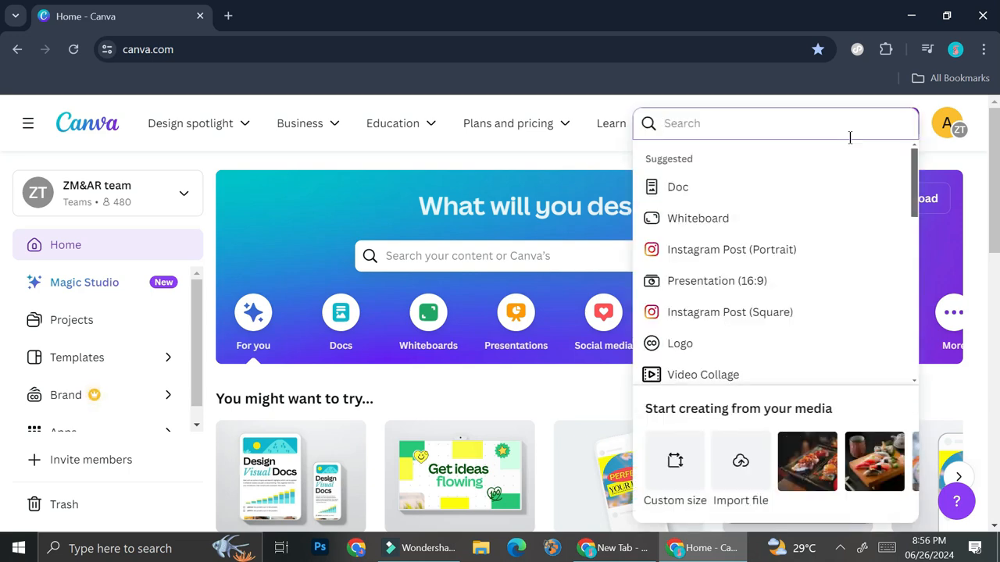
{"action": "type", "text": "vide"}
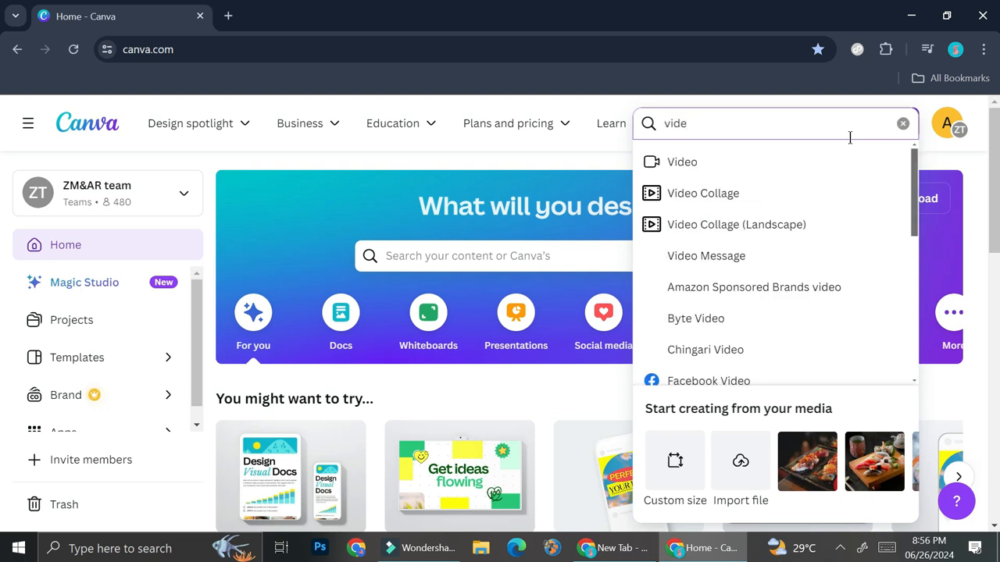
{"action": "left_click", "coordinate": [771, 178]}
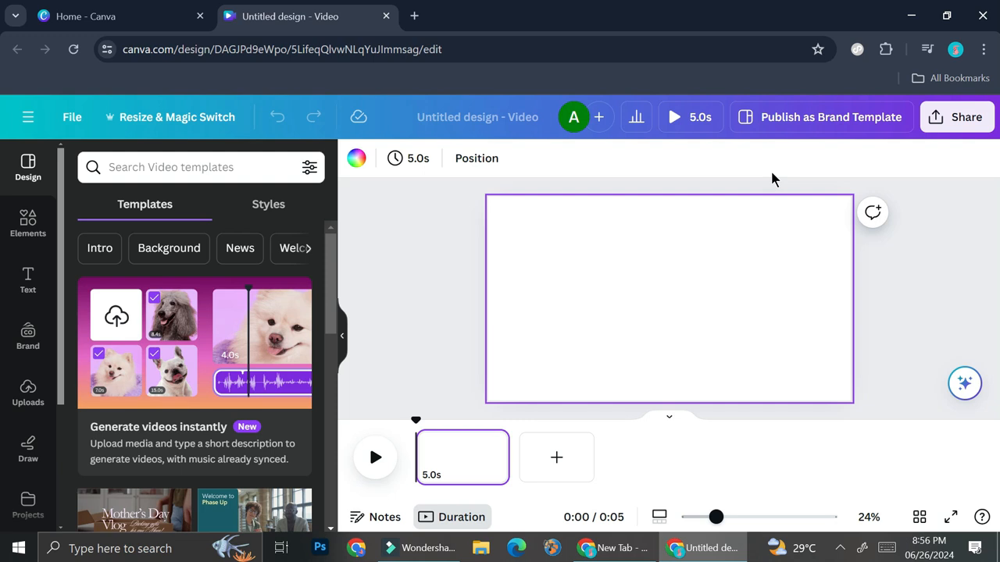
{"action": "left_click", "coordinate": [43, 220]}
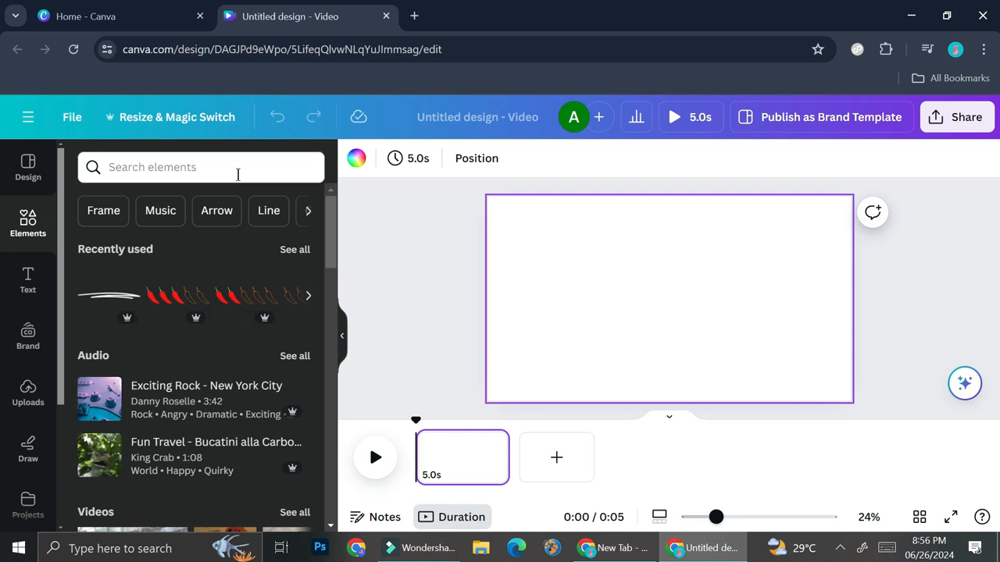
{"action": "left_click", "coordinate": [33, 392]}
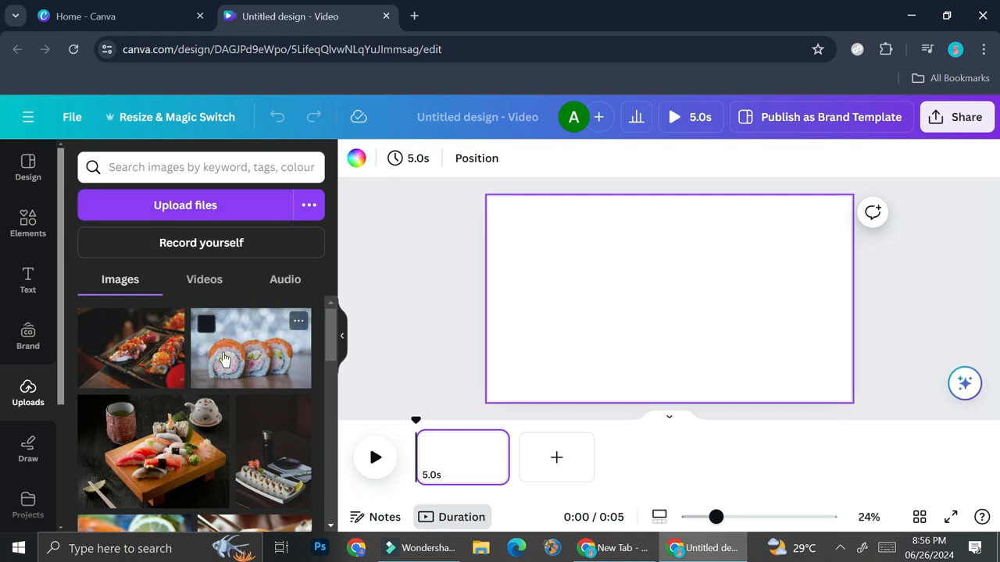
Search the elements for "animated background" and list all of the matching videos
{"action": "left_click", "coordinate": [27, 227]}
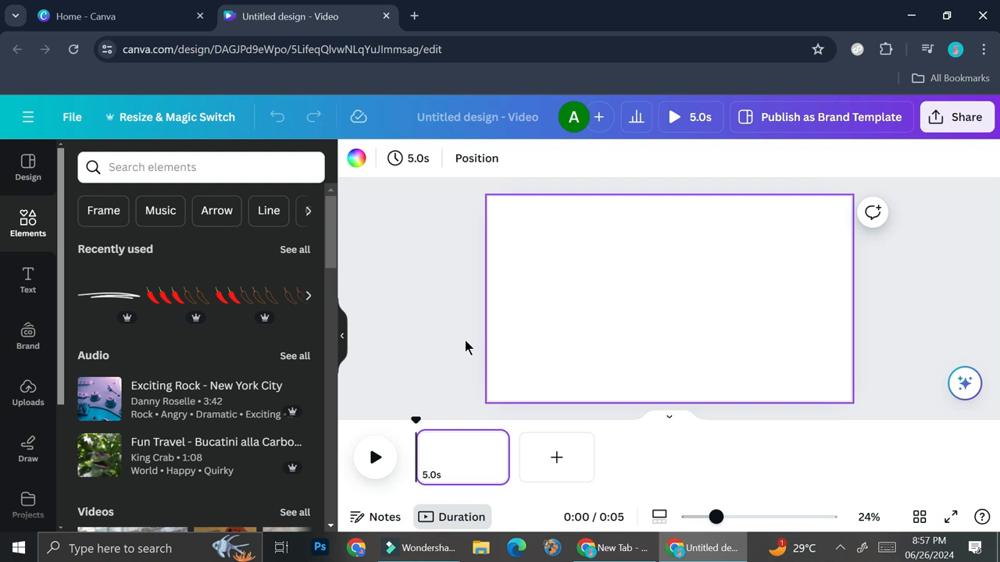
{"action": "left_click", "coordinate": [261, 180]}
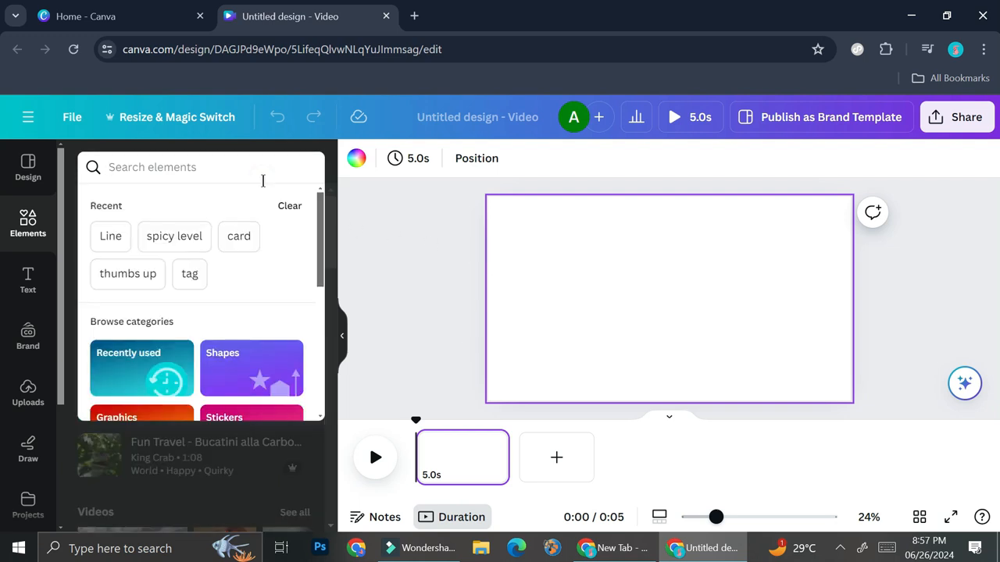
{"action": "type", "text": "animated"}
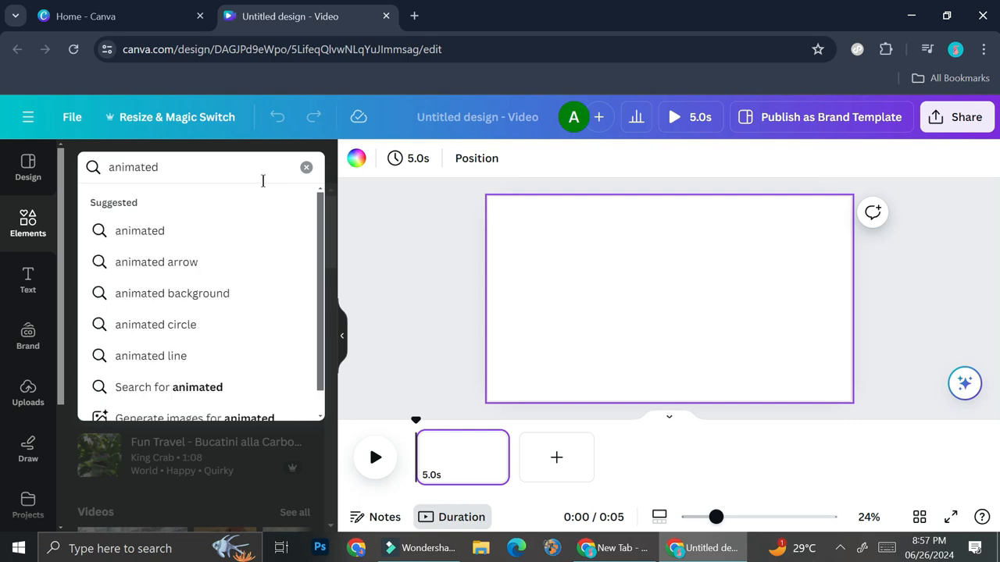
{"action": "left_click", "coordinate": [144, 307]}
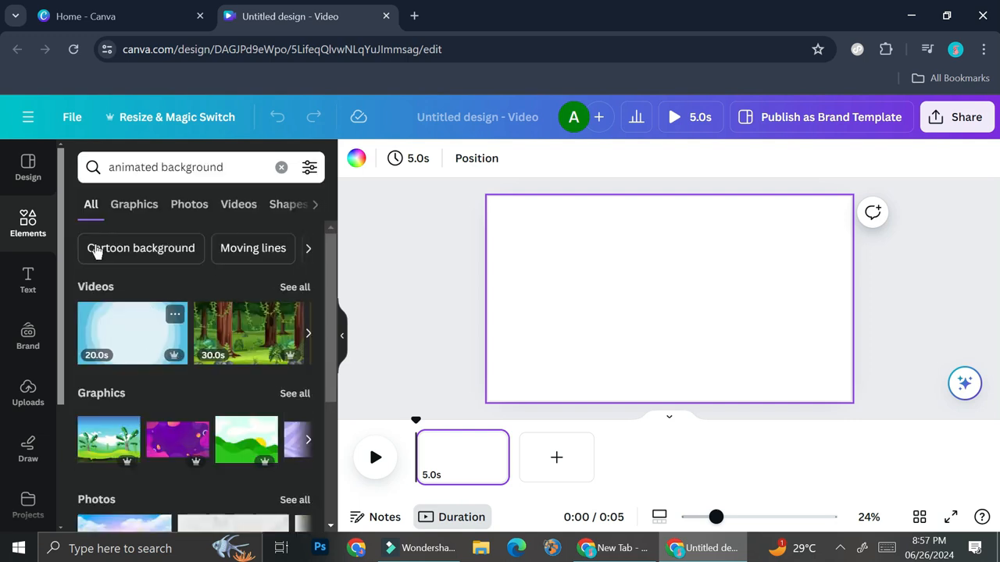
{"action": "left_click", "coordinate": [290, 288]}
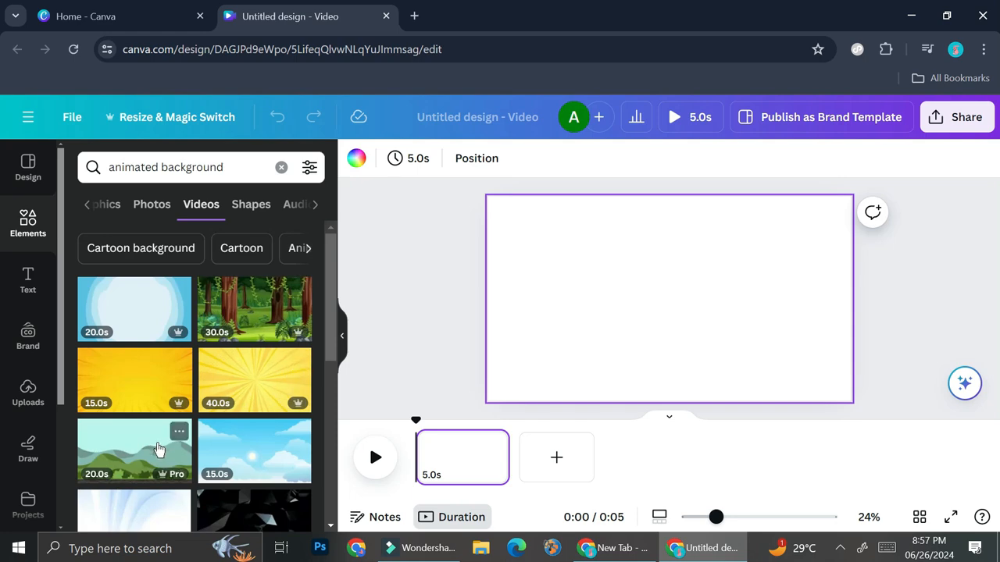
Look through the animated background videos for a suitable scene backdrop
{"action": "scroll", "coordinate": [180, 429], "scroll_direction": "down", "scroll_amount": 5}
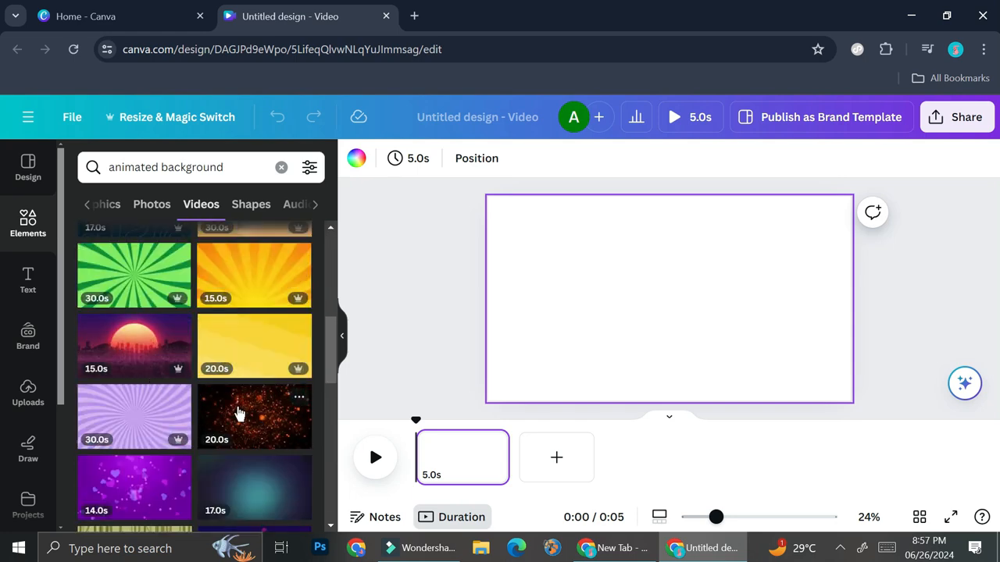
{"action": "scroll", "coordinate": [236, 411], "scroll_direction": "down", "scroll_amount": 3}
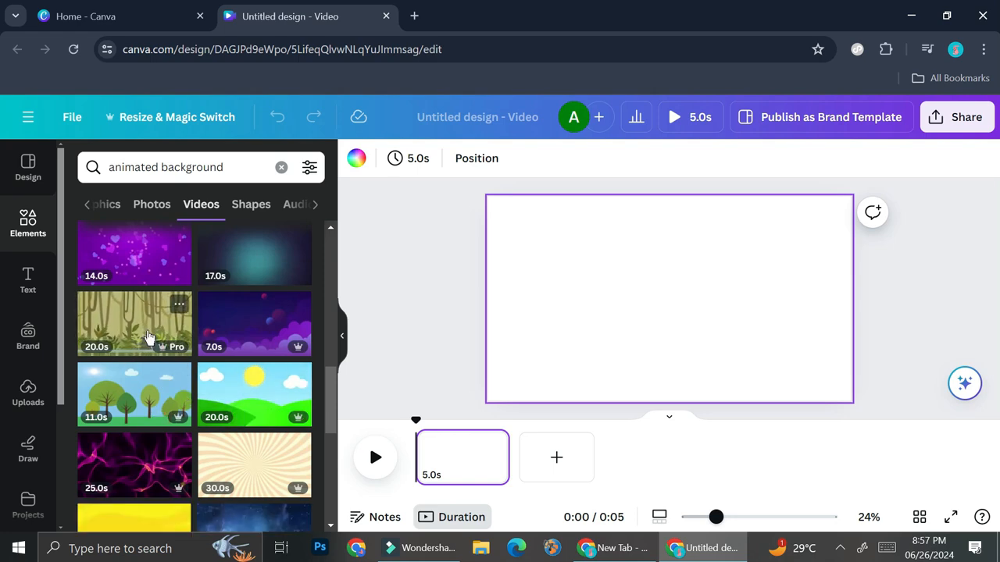
{"action": "scroll", "coordinate": [226, 348], "scroll_direction": "down", "scroll_amount": 3}
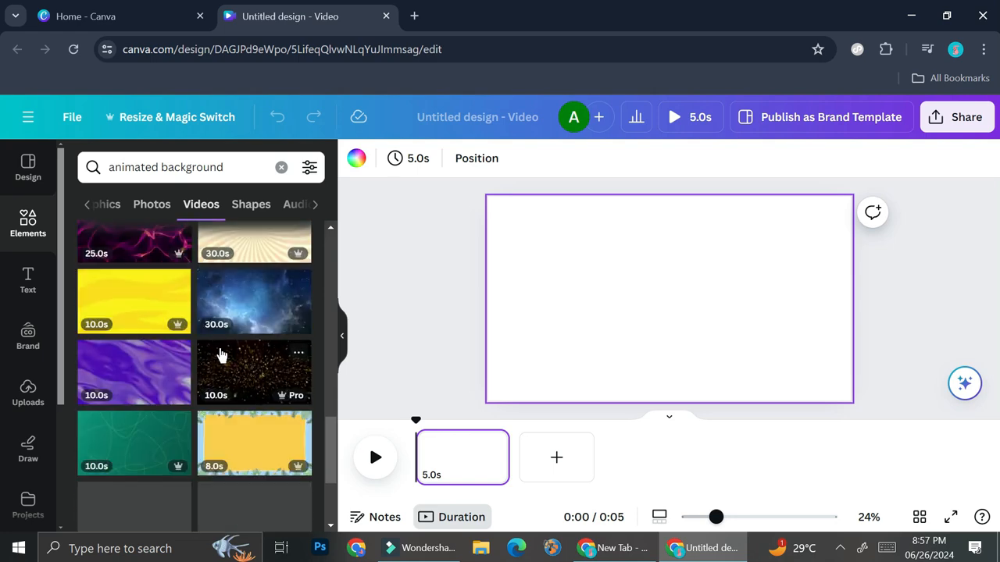
{"action": "scroll", "coordinate": [221, 353], "scroll_direction": "down", "scroll_amount": 3}
{"action": "scroll", "coordinate": [221, 355], "scroll_direction": "down", "scroll_amount": 10}
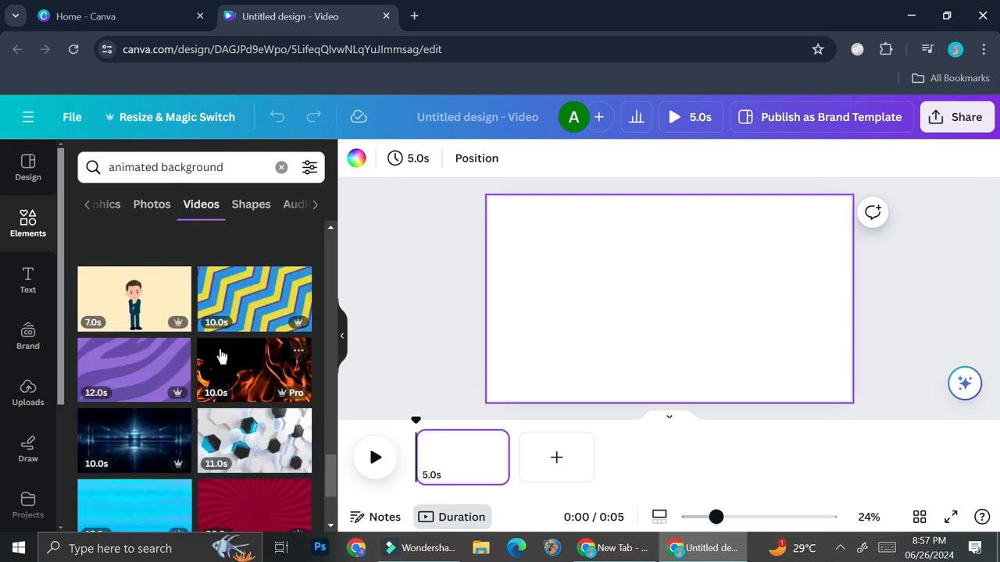
{"action": "scroll", "coordinate": [221, 355], "scroll_direction": "down", "scroll_amount": 2}
{"action": "scroll", "coordinate": [221, 356], "scroll_direction": "up", "scroll_amount": 3}
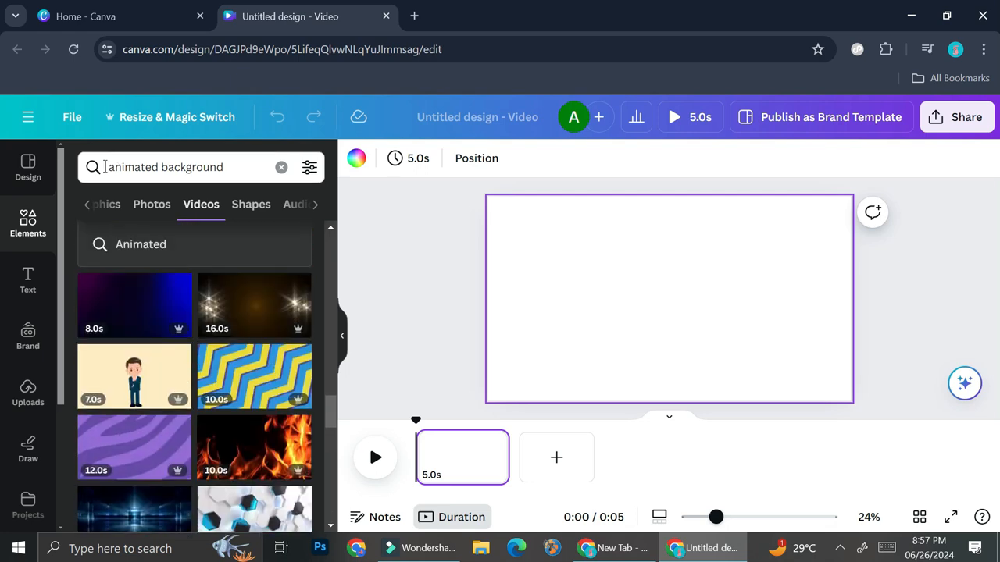
Refine the element search to "office animated background" and look through the video results
{"action": "left_click", "coordinate": [103, 165]}
{"action": "type", "text": "offic"}
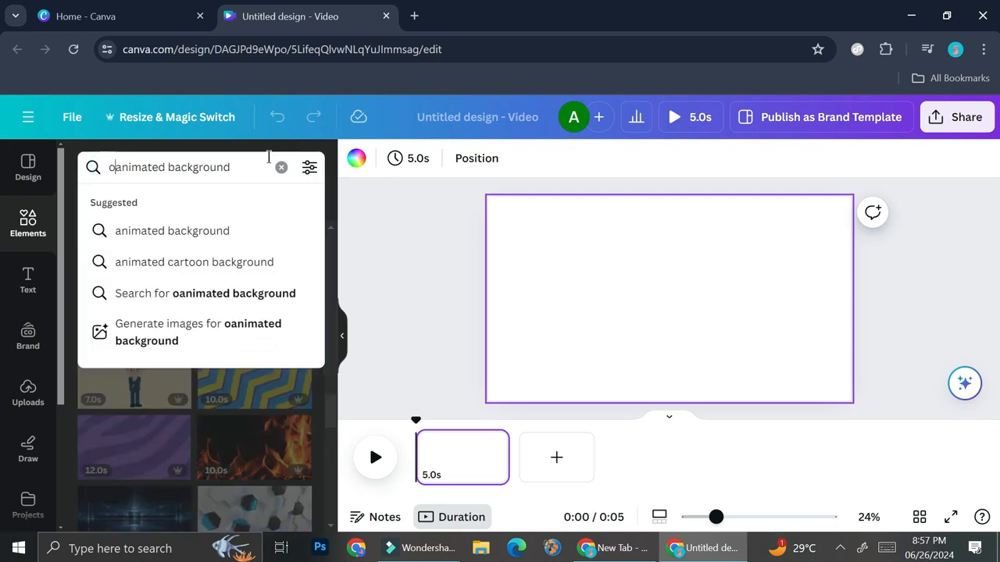
{"action": "type", "text": "e"}
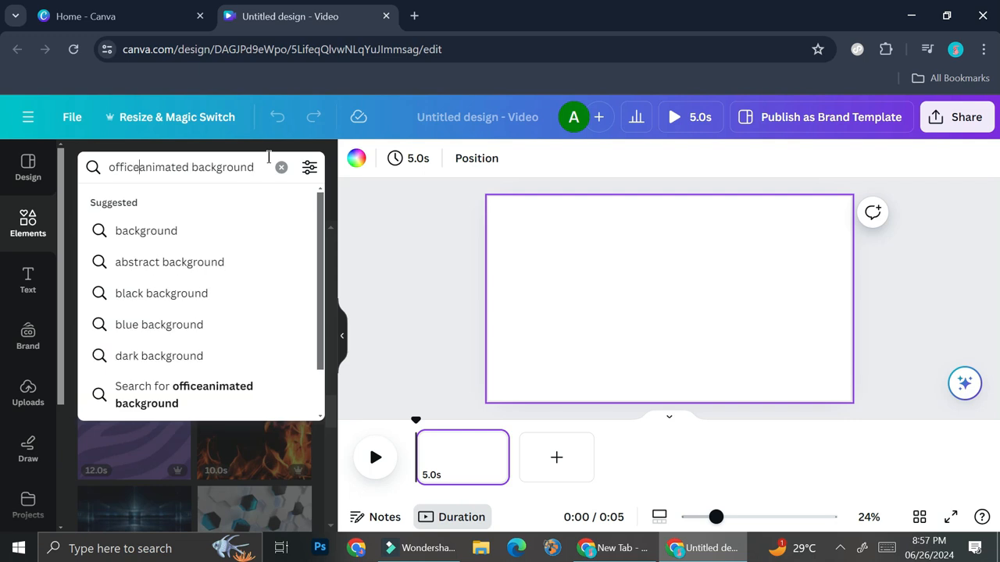
{"action": "key", "text": "Return"}
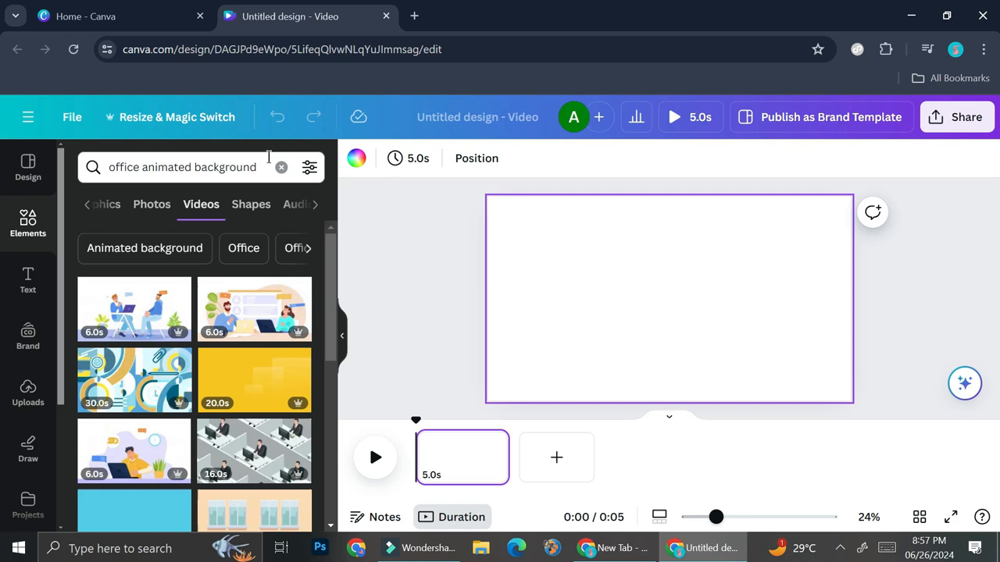
{"action": "scroll", "coordinate": [232, 378], "scroll_direction": "down", "scroll_amount": 3}
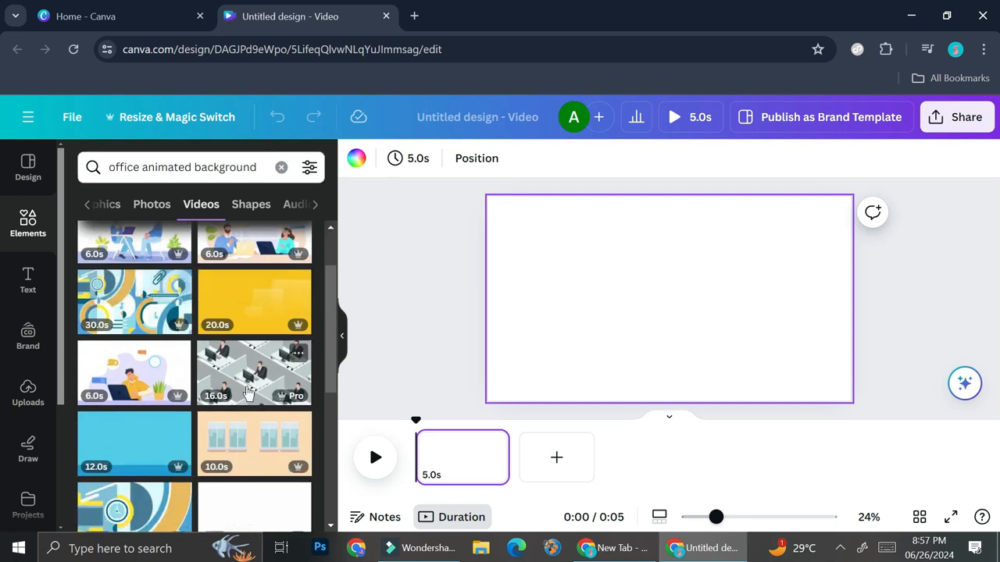
{"action": "scroll", "coordinate": [227, 344], "scroll_direction": "up", "scroll_amount": 2}
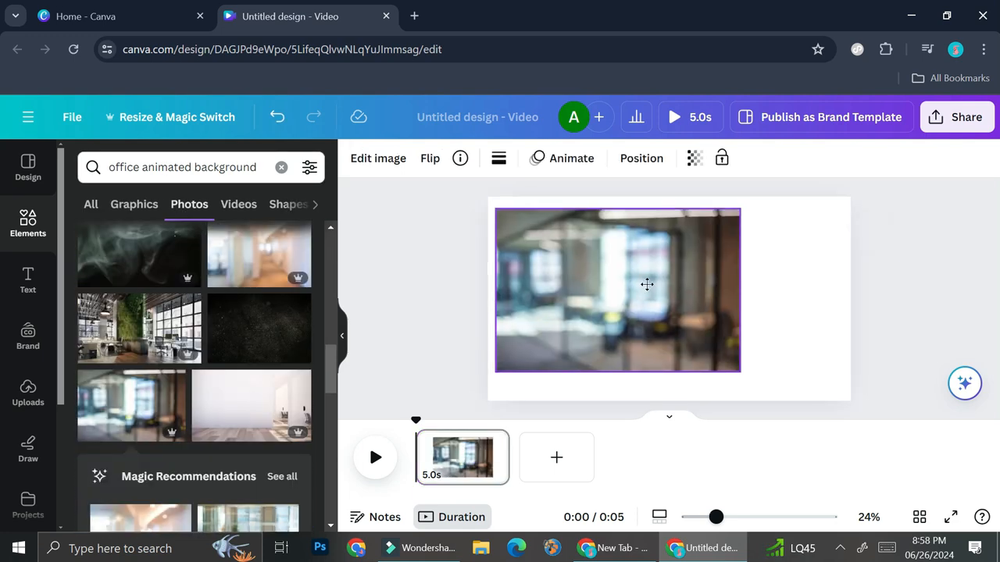
Align the blurred office photo with the page's upper-left corner and enlarge it until it covers the whole page
{"action": "left_click_drag", "start_coordinate": [646, 284], "coordinate": [640, 272]}
{"action": "left_click_drag", "start_coordinate": [731, 351], "coordinate": [830, 383]}
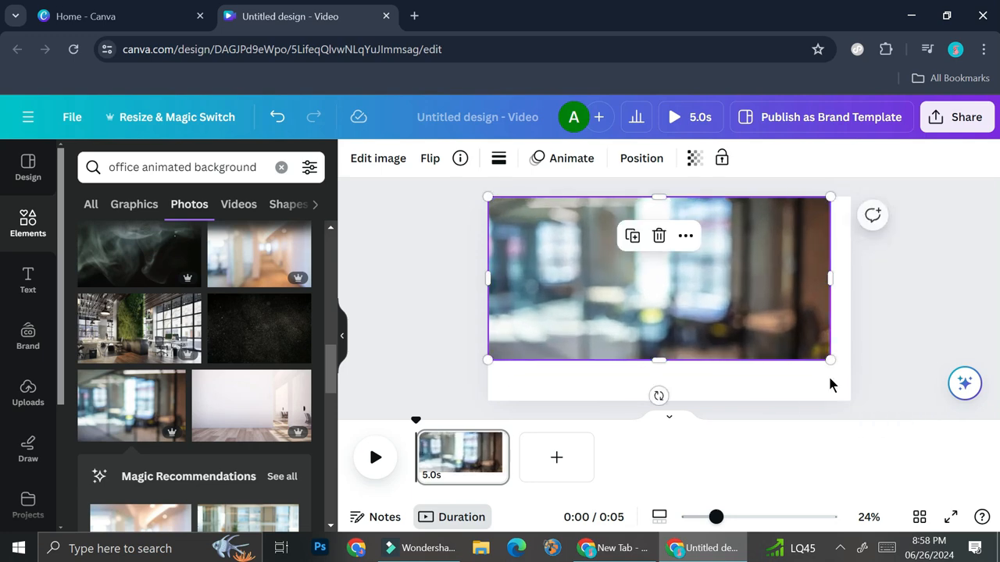
{"action": "key", "text": "ctrl+z"}
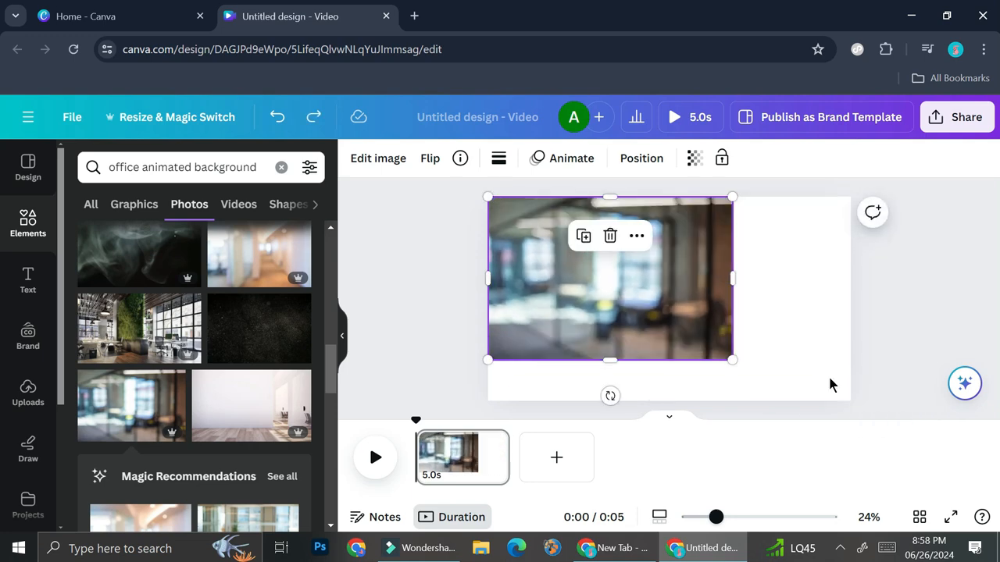
{"action": "left_click_drag", "start_coordinate": [731, 363], "coordinate": [887, 422]}
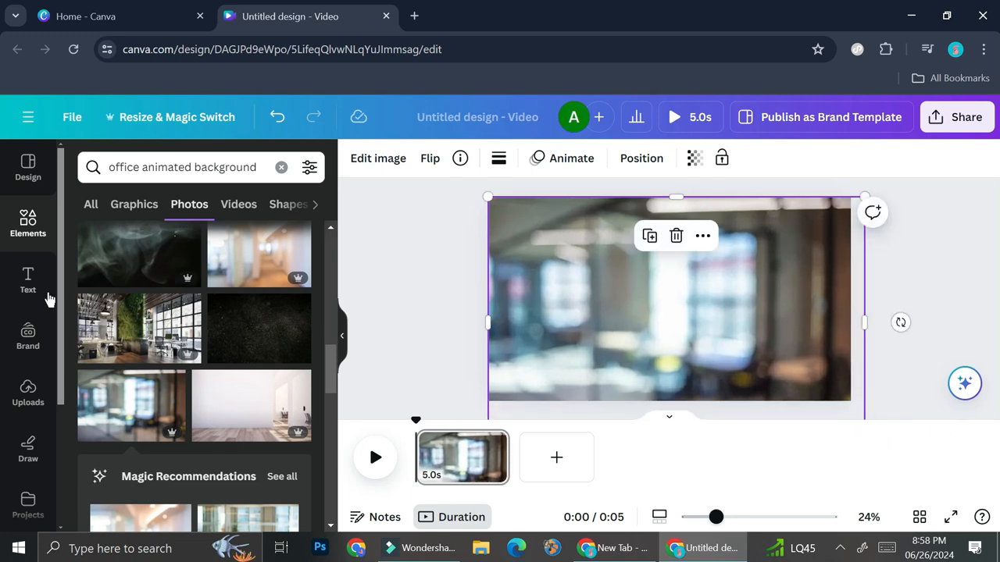
Search the graphics for "workers" and look through the results for a suitable character
{"action": "left_click", "coordinate": [125, 207]}
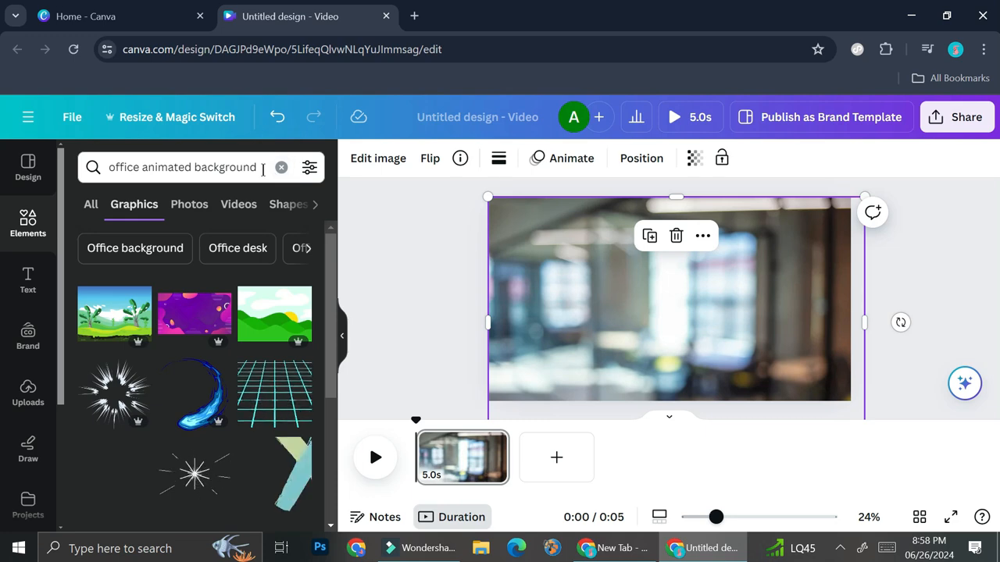
{"action": "left_click", "coordinate": [262, 170]}
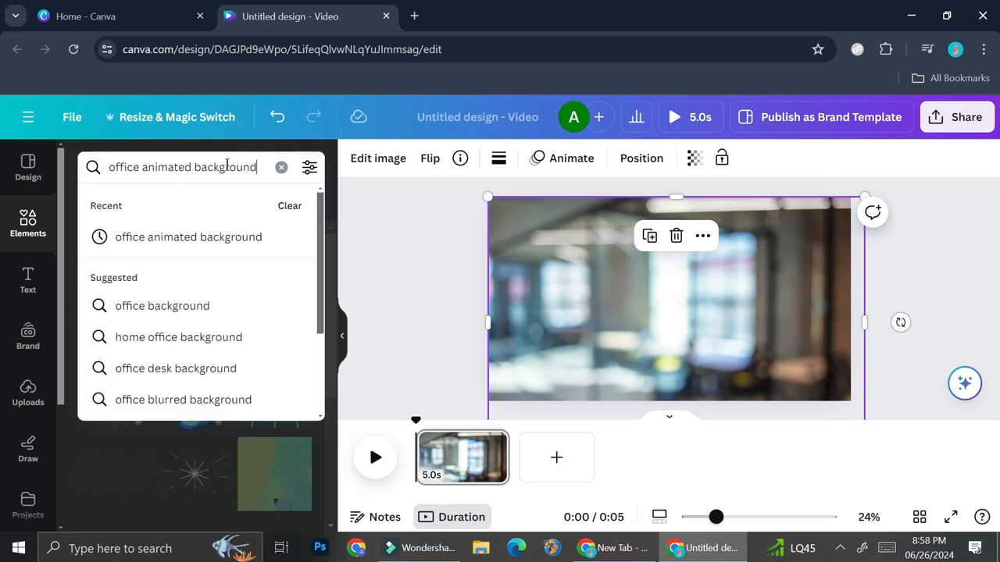
{"action": "left_click_drag", "start_coordinate": [260, 166], "coordinate": [66, 173]}
{"action": "type", "text": "w"}
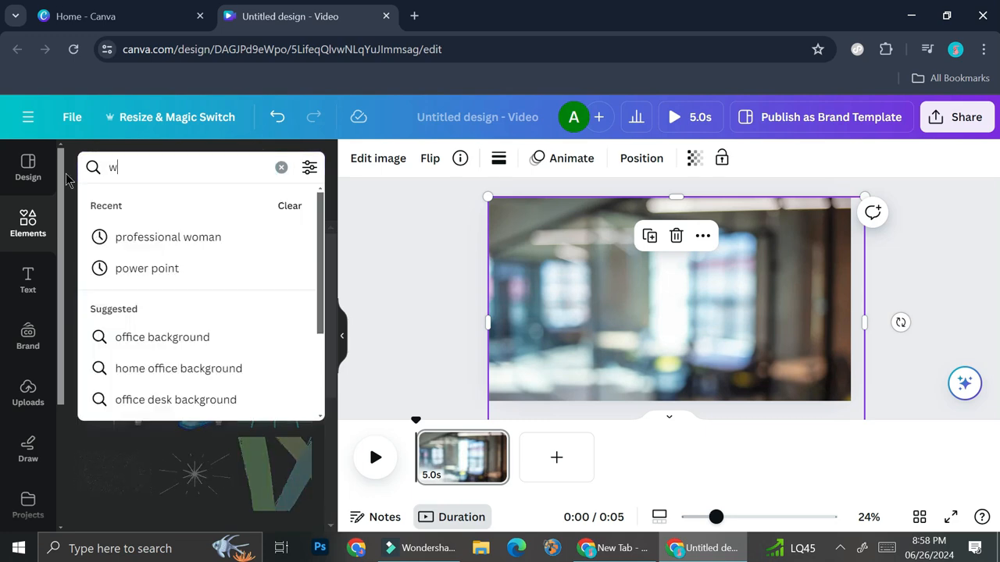
{"action": "type", "text": "orkers"}
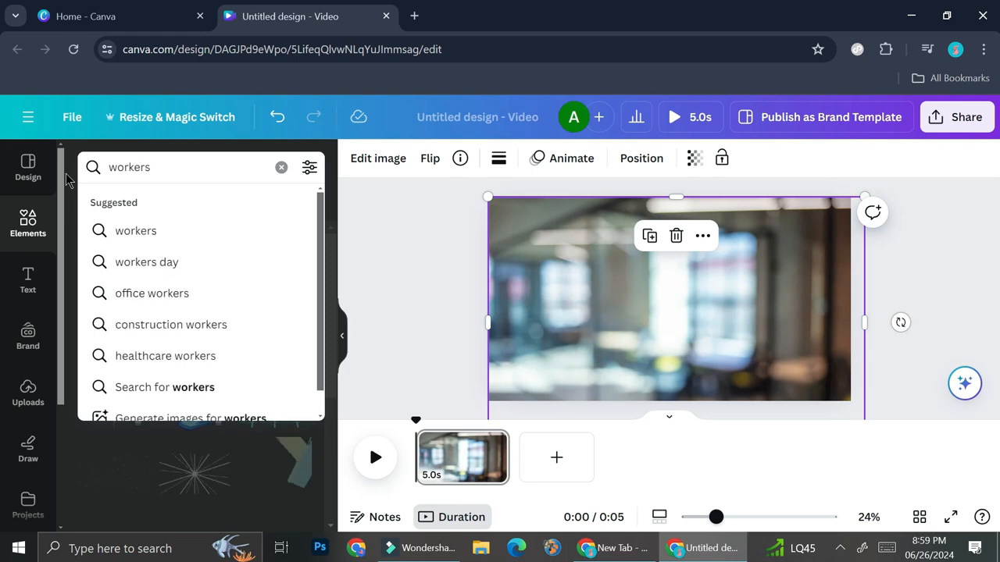
{"action": "key", "text": "Return"}
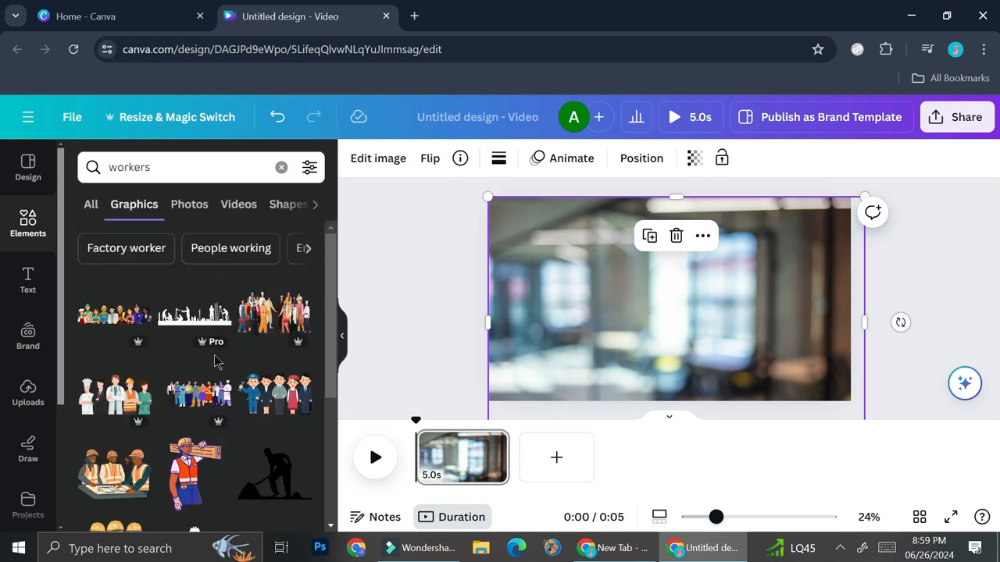
{"action": "scroll", "coordinate": [219, 378], "scroll_direction": "down", "scroll_amount": 2}
{"action": "scroll", "coordinate": [218, 378], "scroll_direction": "down", "scroll_amount": 2}
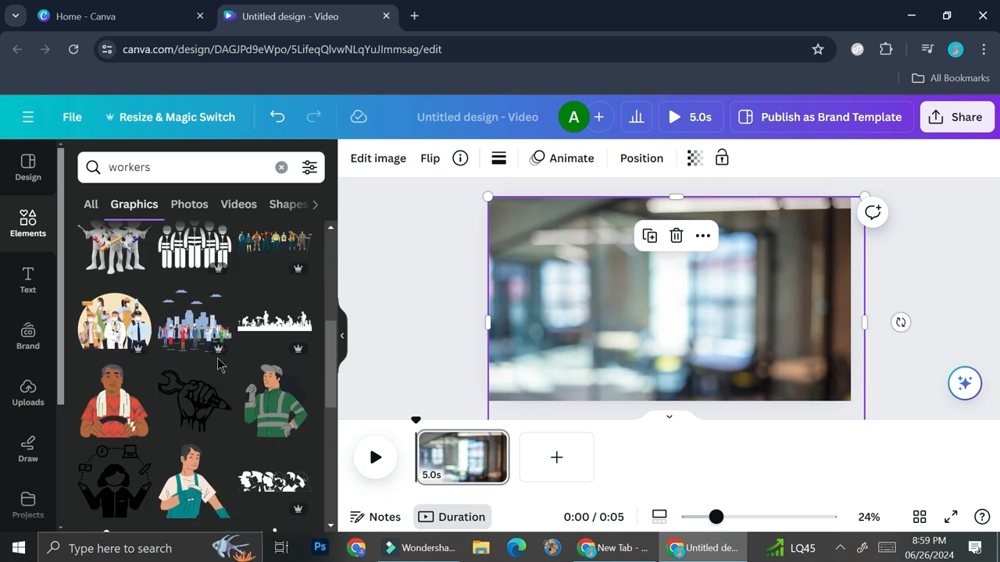
{"action": "scroll", "coordinate": [218, 363], "scroll_direction": "down", "scroll_amount": 3}
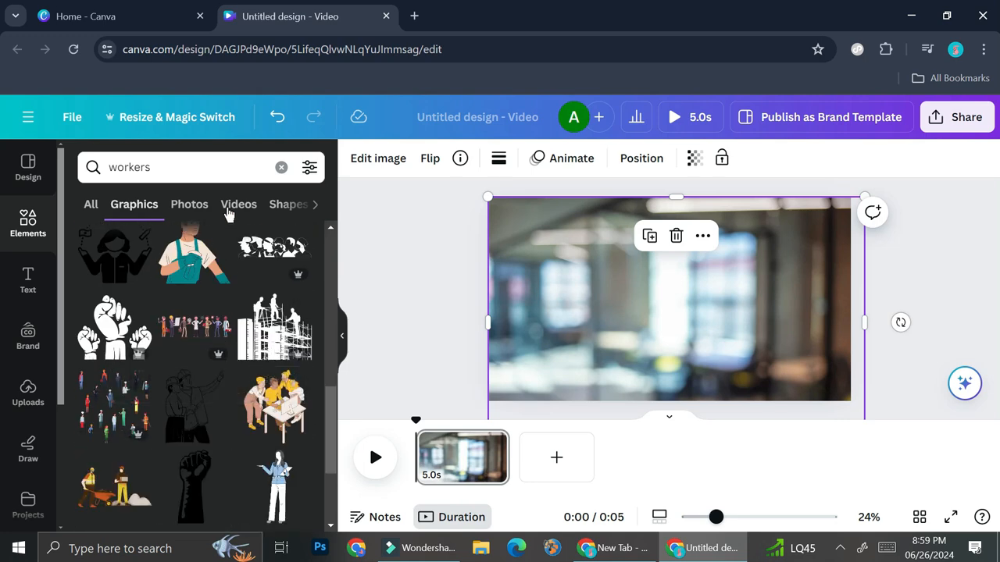
Extend the graphics search term to "workers ani"
{"action": "left_click", "coordinate": [188, 167]}
{"action": "type", "text": "a"}
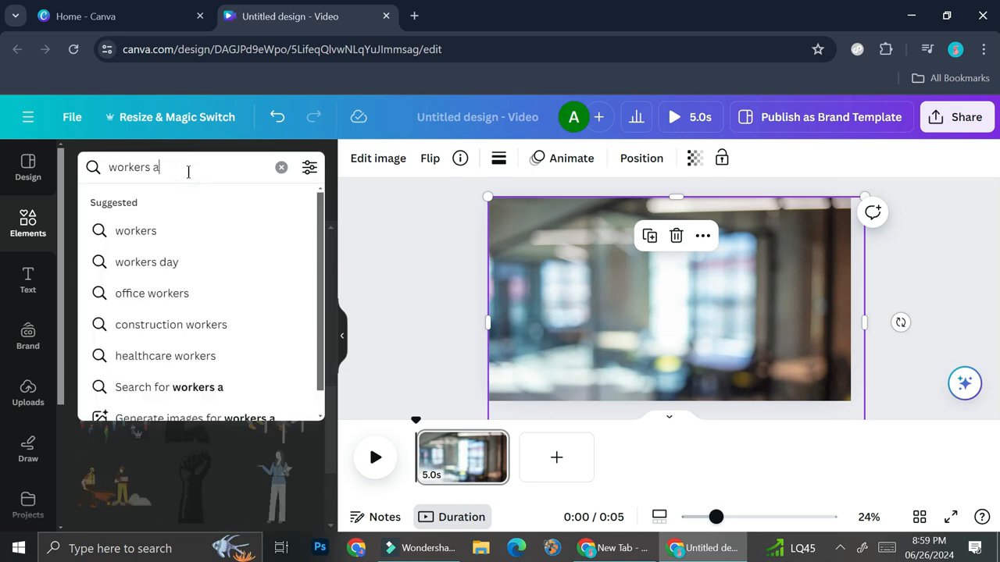
{"action": "type", "text": "ni"}
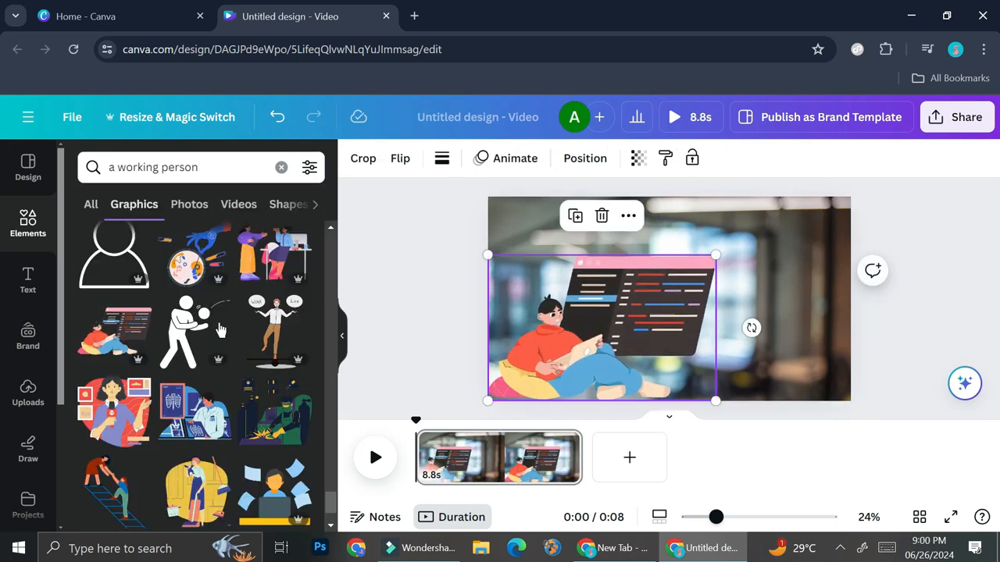
Shorten the first page to 3.3 seconds and add a blank second page after it
{"action": "scroll", "coordinate": [196, 335], "scroll_direction": "down", "scroll_amount": 3}
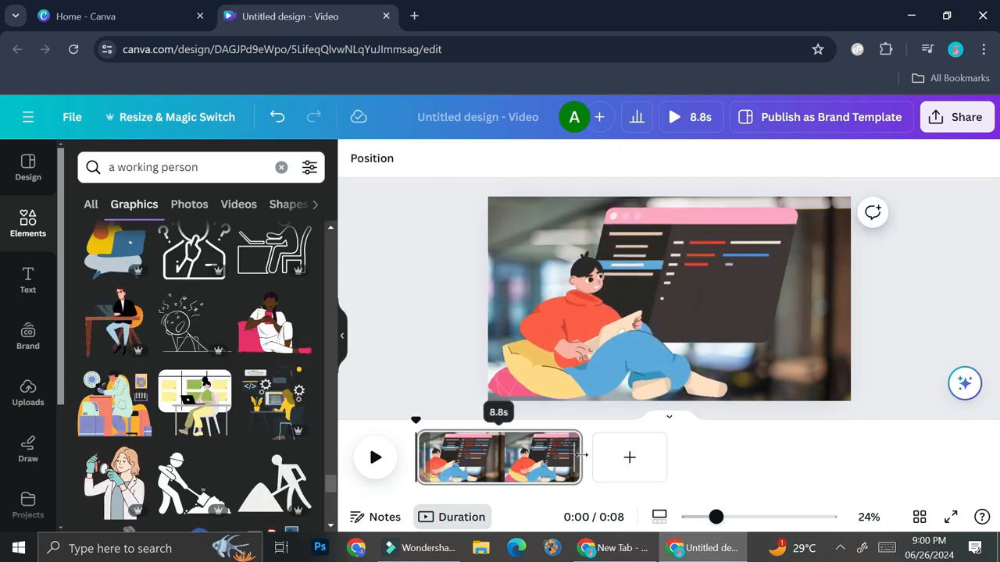
{"action": "left_click_drag", "start_coordinate": [579, 457], "coordinate": [478, 467]}
{"action": "left_click", "coordinate": [522, 458]}
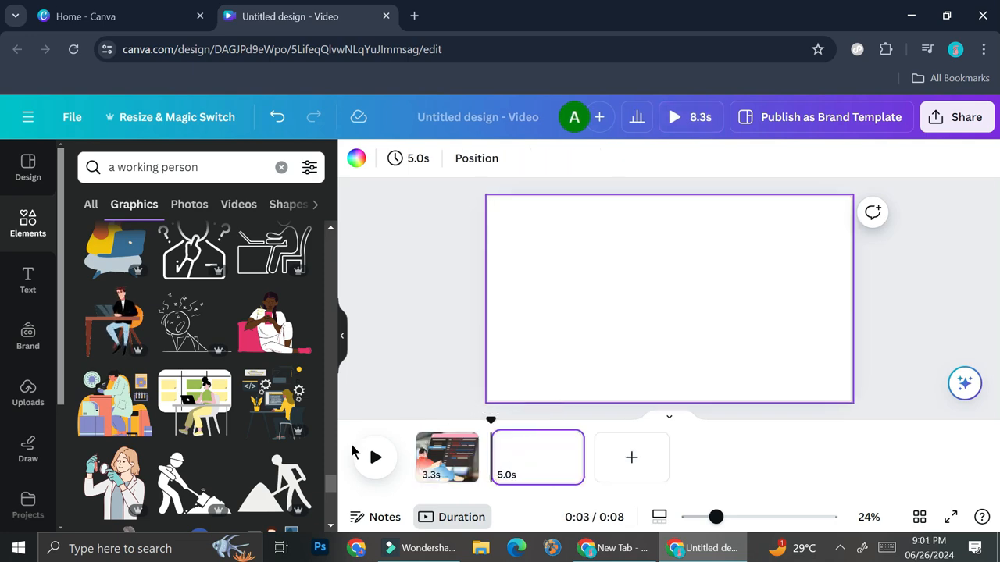
Position the graphic of the man working at a desk on the lower right half of the second page
{"action": "left_click_drag", "start_coordinate": [678, 316], "coordinate": [720, 328]}
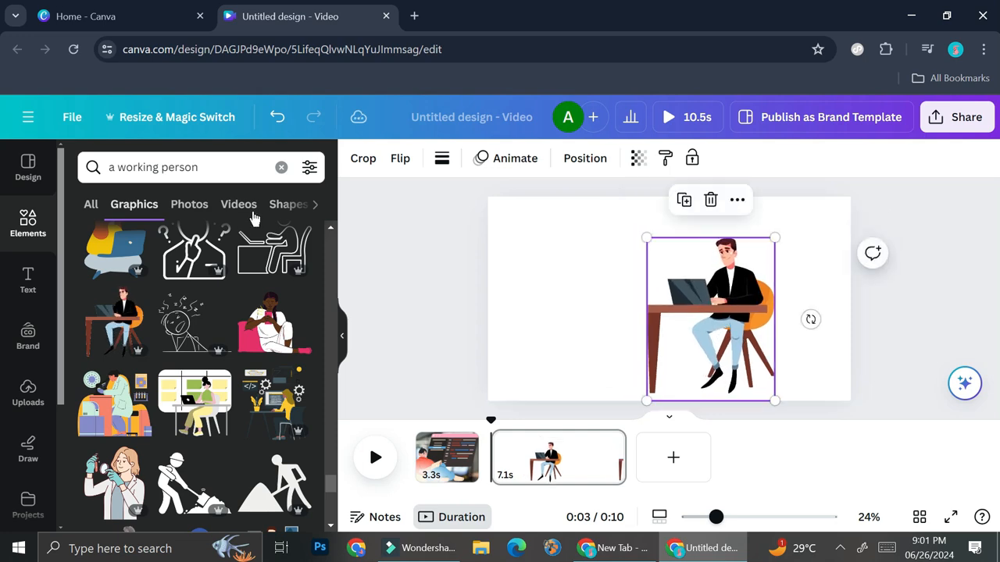
Search the elements for "office background", add the office interior with large windows to the second page, and send it to the back
{"action": "left_click", "coordinate": [281, 167]}
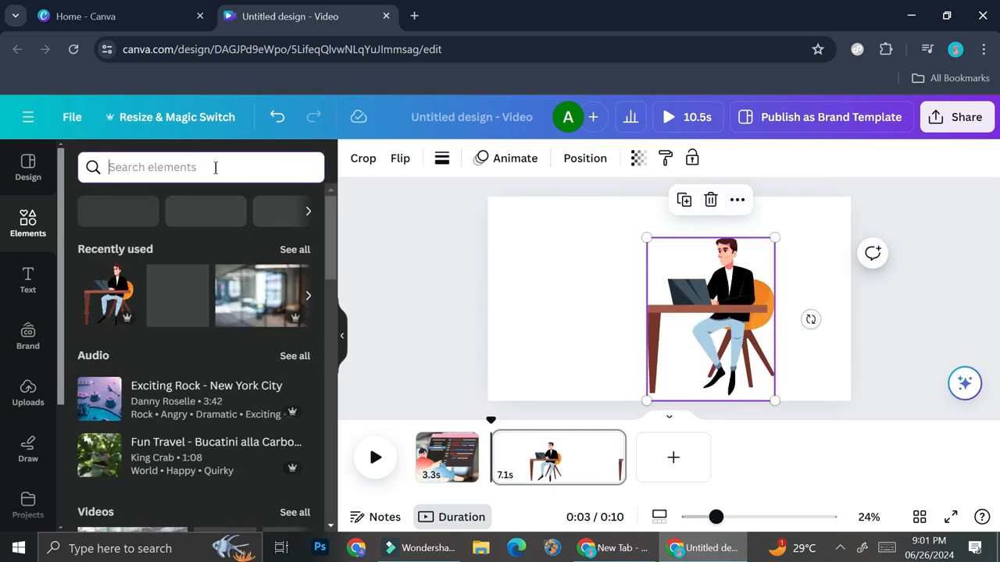
{"action": "type", "text": "o"}
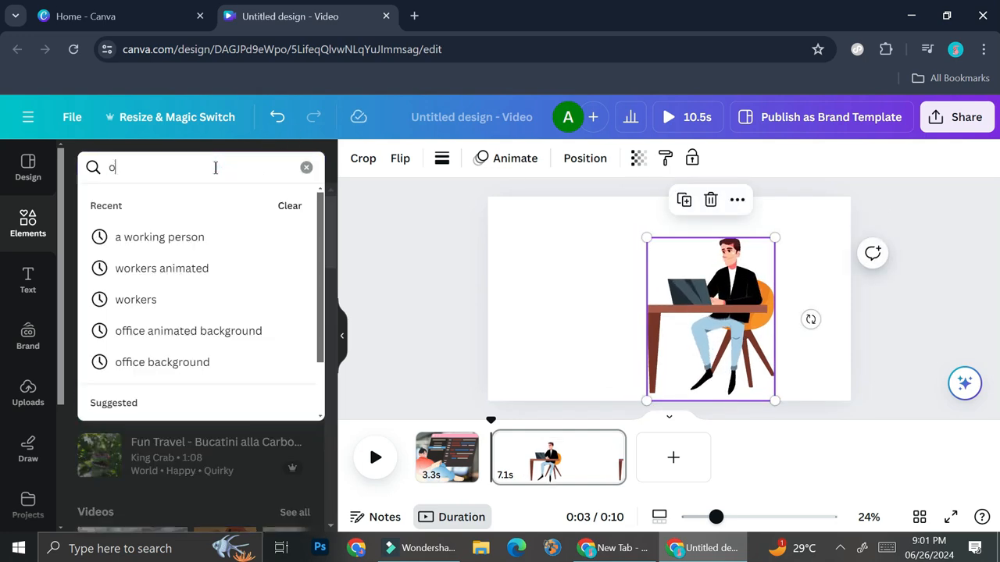
{"action": "right_click", "coordinate": [711, 248]}
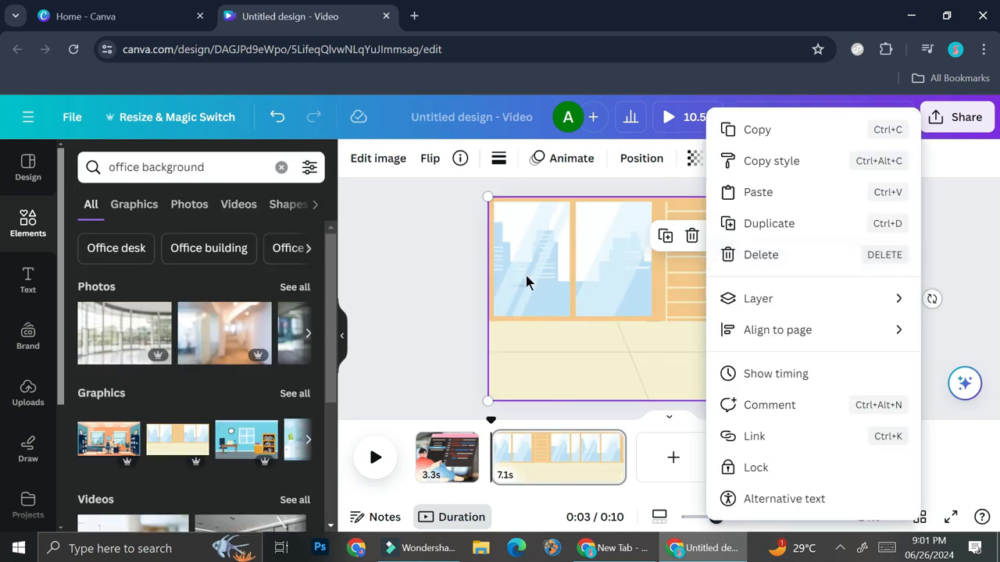
{"action": "left_click", "coordinate": [528, 282]}
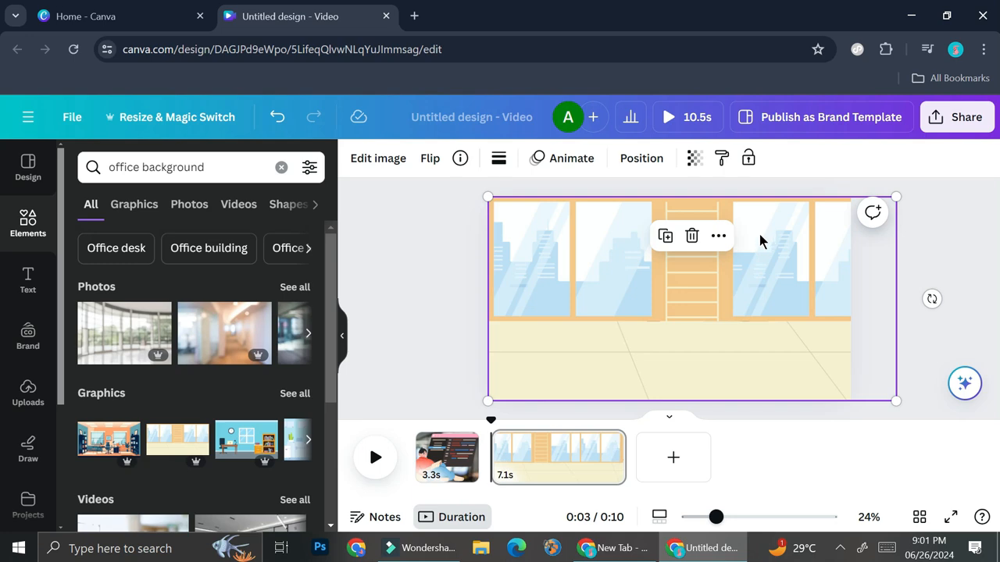
{"action": "right_click", "coordinate": [728, 242]}
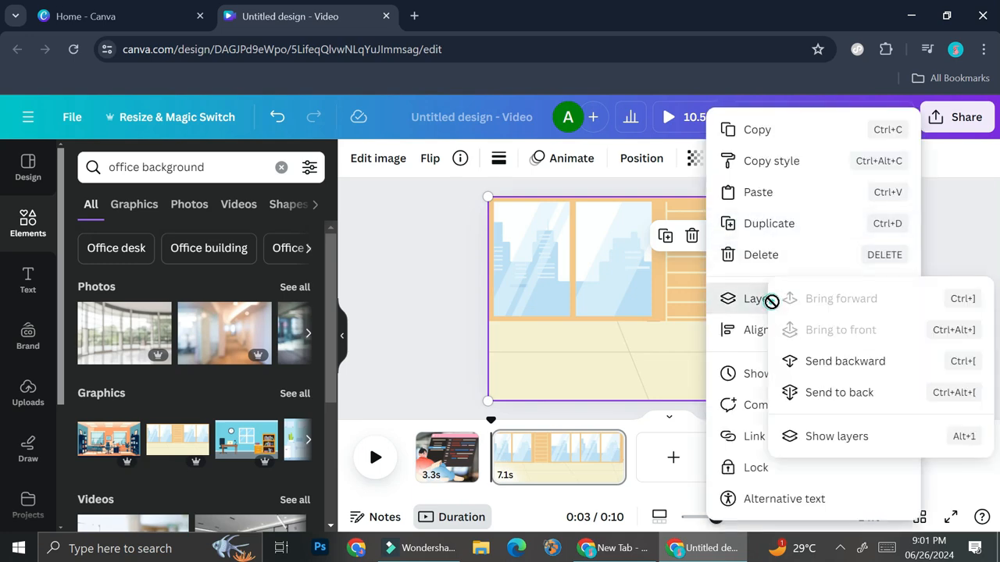
{"action": "mouse_move", "coordinate": [754, 298]}
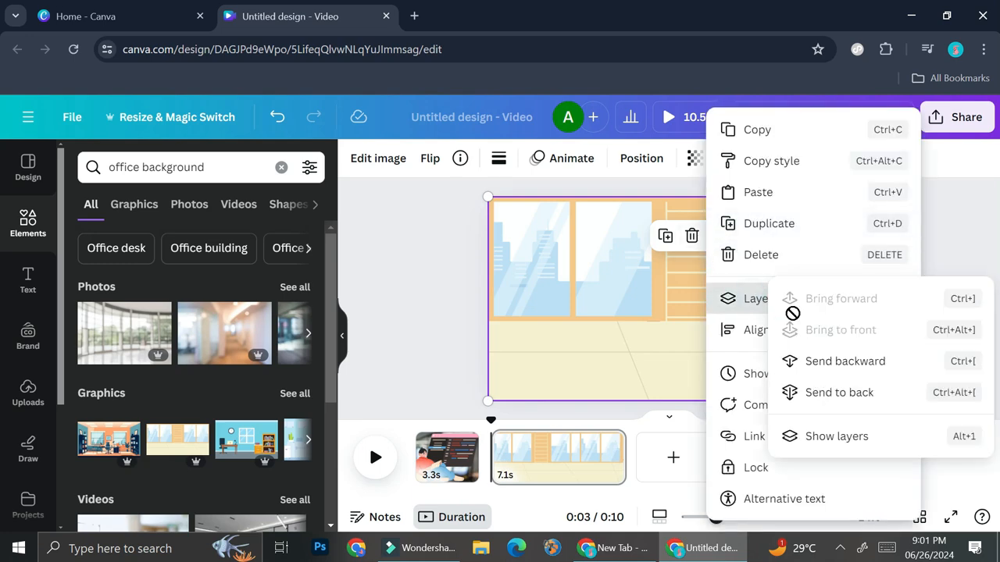
{"action": "left_click", "coordinate": [861, 399]}
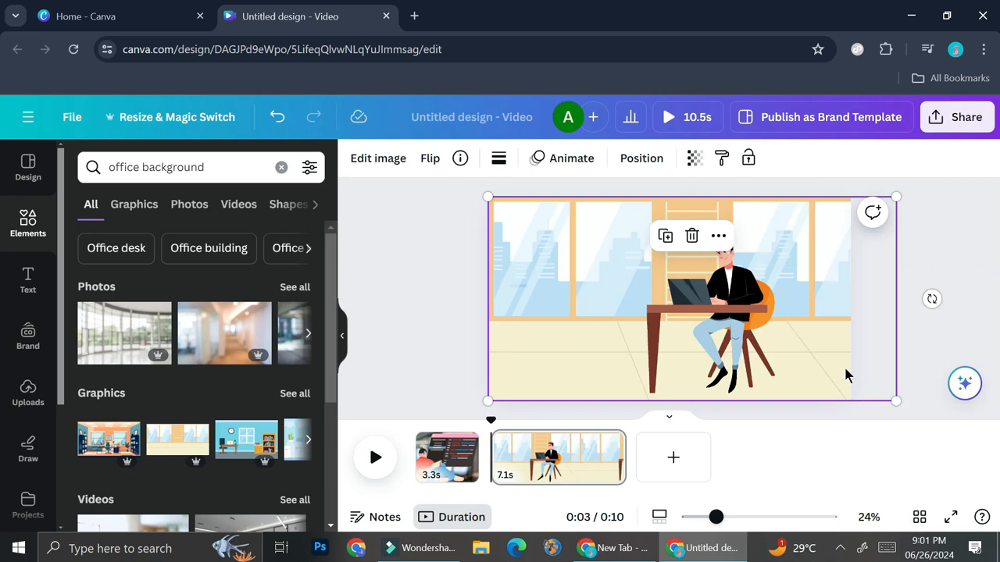
Move the man at the desk further right and place grey bookshelves from a "bookshelf" graphics search over the left windows
{"action": "left_click", "coordinate": [746, 327]}
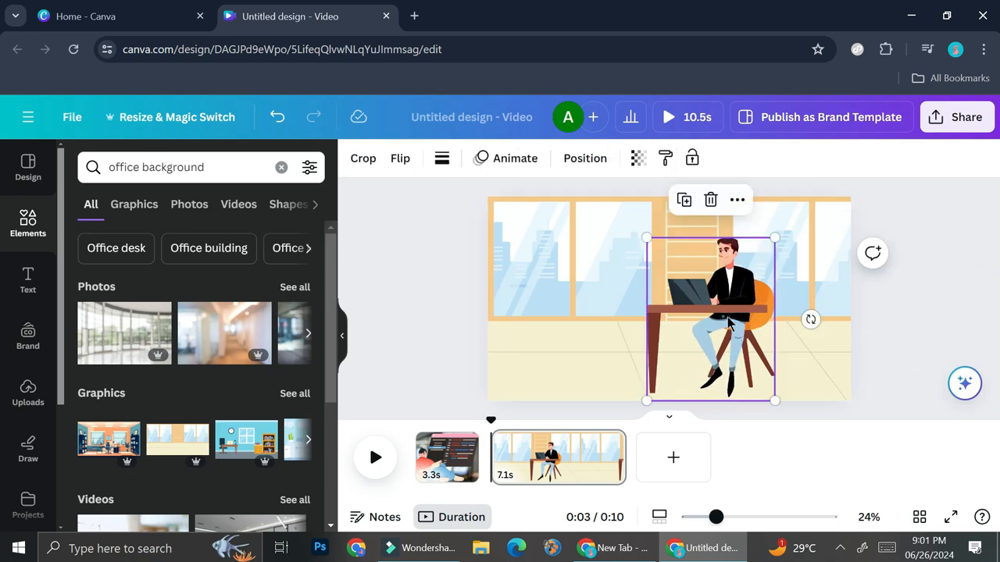
{"action": "left_click_drag", "start_coordinate": [746, 326], "coordinate": [791, 326]}
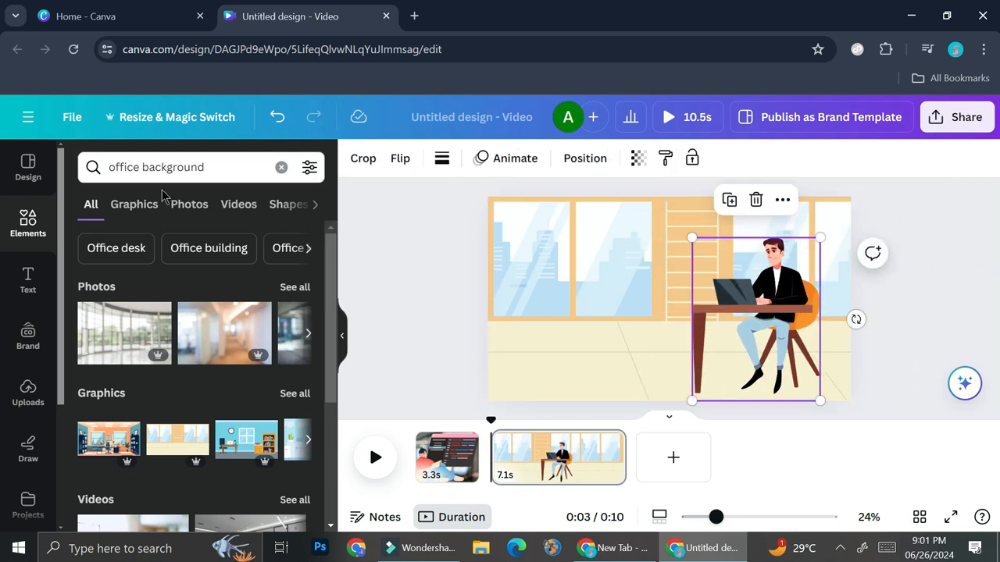
{"action": "left_click", "coordinate": [130, 202]}
{"action": "left_click", "coordinate": [281, 167]}
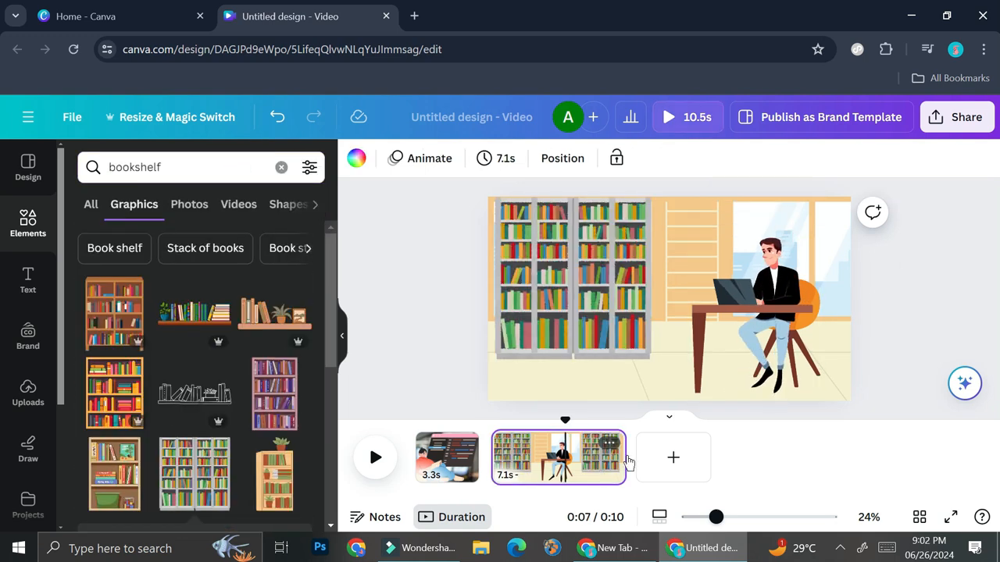
Shorten the second page to 3.0 seconds and add a blank third page after it
{"action": "left_click_drag", "start_coordinate": [628, 462], "coordinate": [545, 474]}
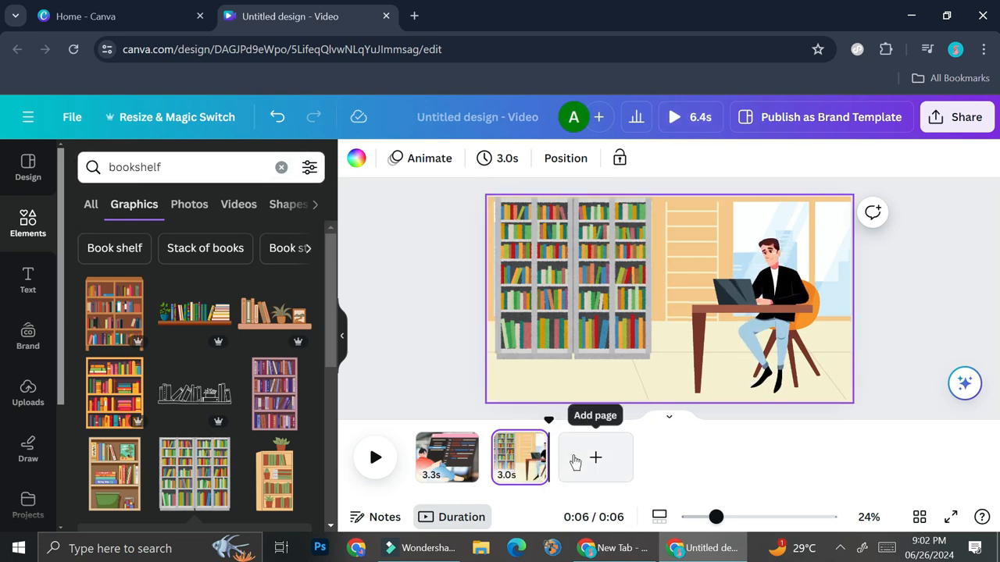
{"action": "left_click", "coordinate": [575, 460]}
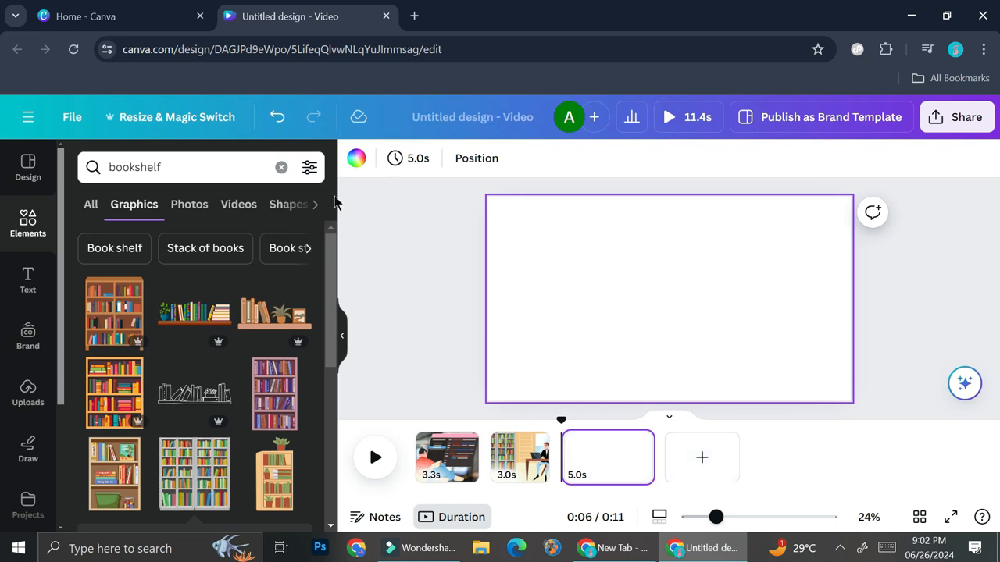
Search the graphics for "person running" and place the animated runner in the yellow shirt on the left half of the third page
{"action": "left_click", "coordinate": [281, 167]}
{"action": "type", "text": "r"}
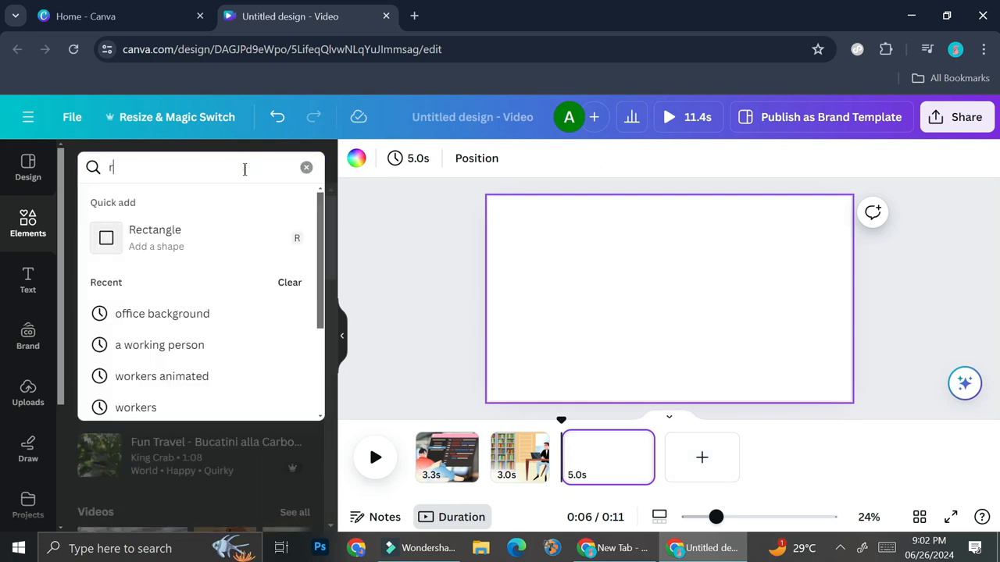
{"action": "type", "text": "erson running"}
{"action": "key", "text": "Return"}
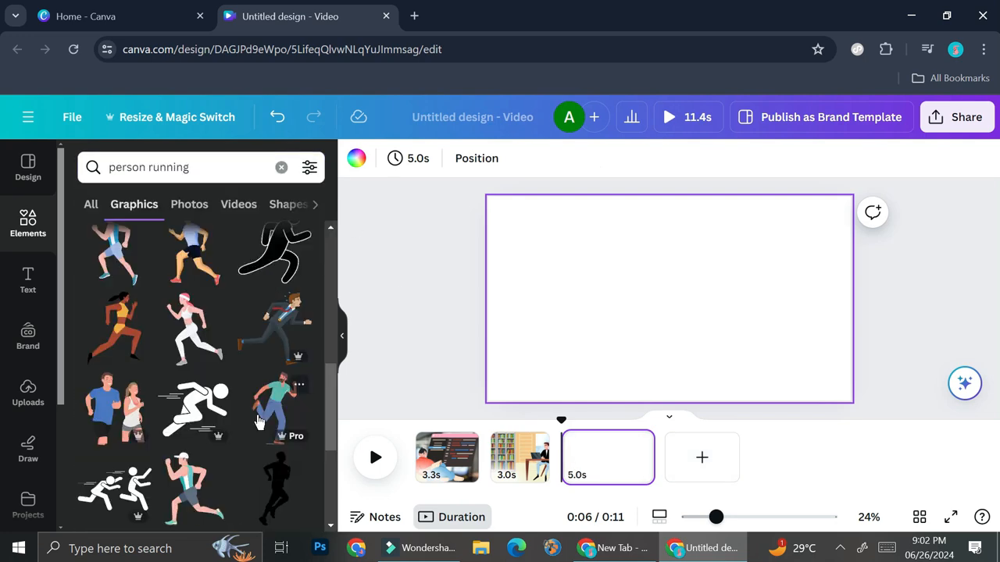
{"action": "scroll", "coordinate": [195, 351], "scroll_direction": "down", "scroll_amount": 5}
{"action": "left_click", "coordinate": [111, 399]}
{"action": "left_click_drag", "start_coordinate": [633, 335], "coordinate": [577, 322]}
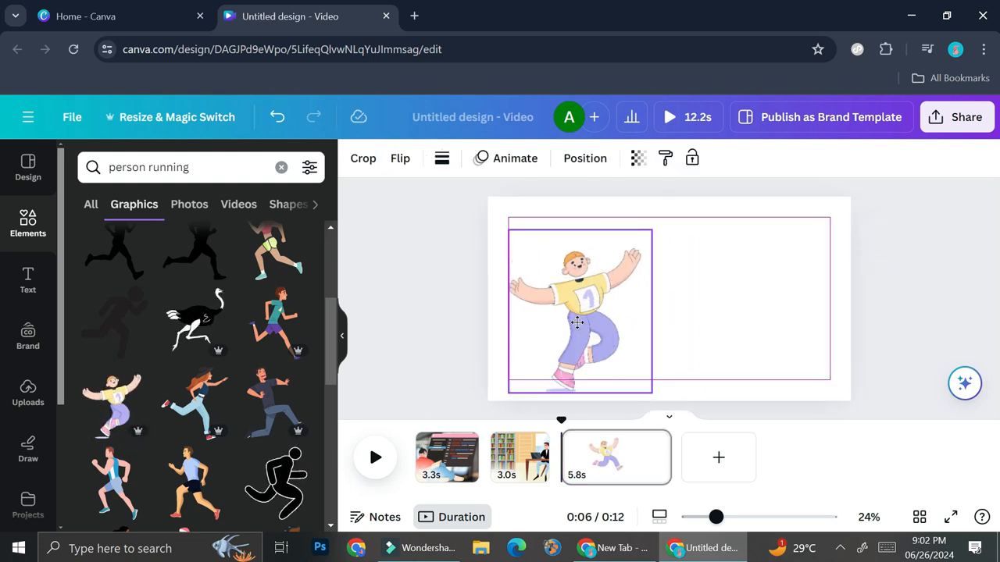
{"action": "left_click", "coordinate": [576, 328]}
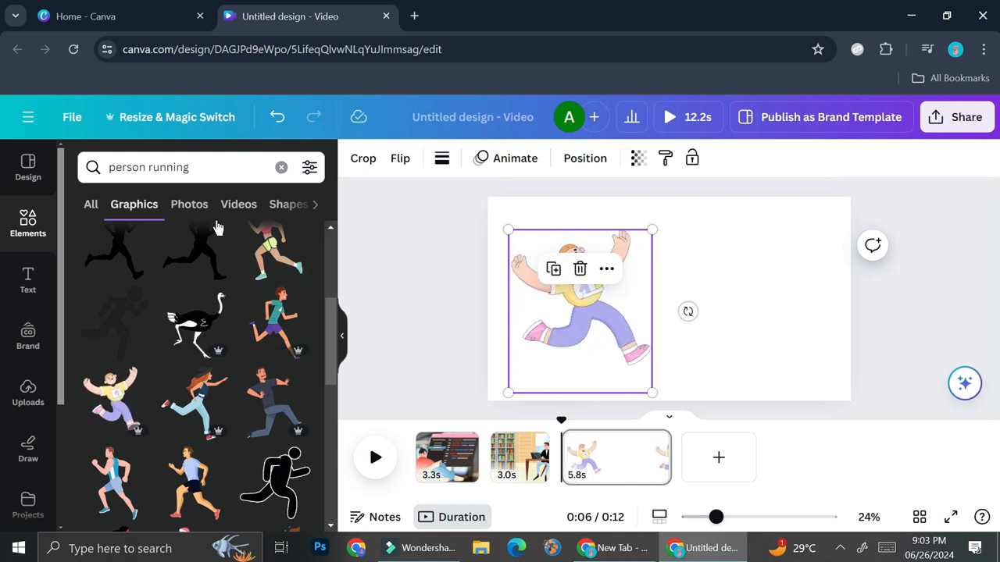
Find a blue "running track" photo, fill the third page with it, and send it behind the runner
{"action": "left_click", "coordinate": [281, 167]}
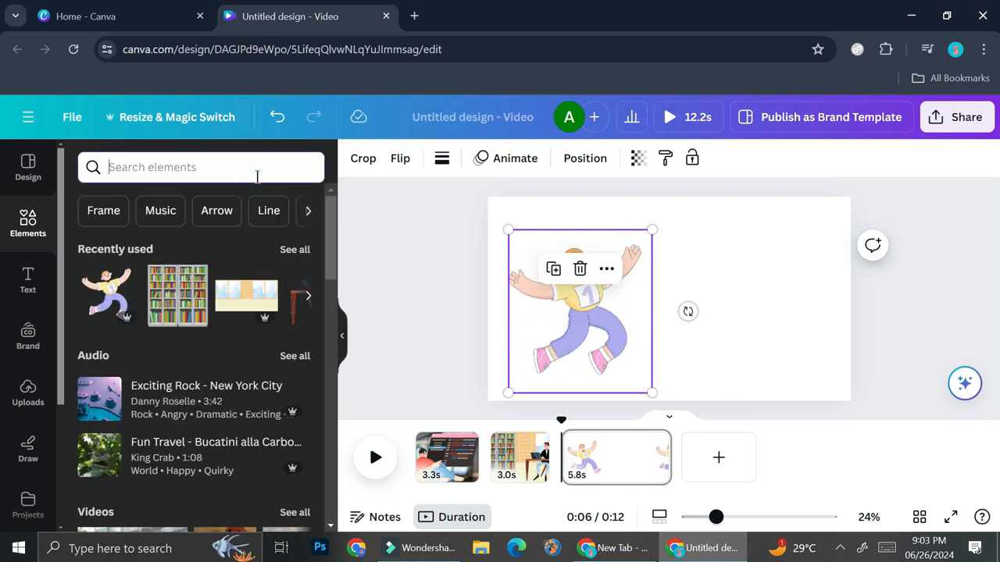
{"action": "type", "text": "runnin"}
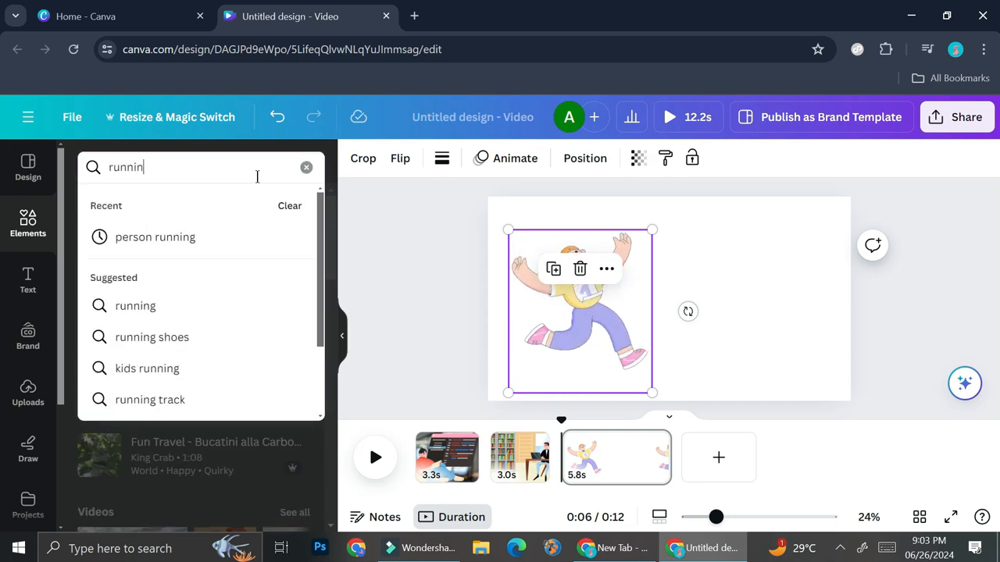
{"action": "left_click", "coordinate": [149, 399]}
{"action": "left_click_drag", "start_coordinate": [133, 331], "coordinate": [751, 282]}
{"action": "left_click", "coordinate": [701, 241]}
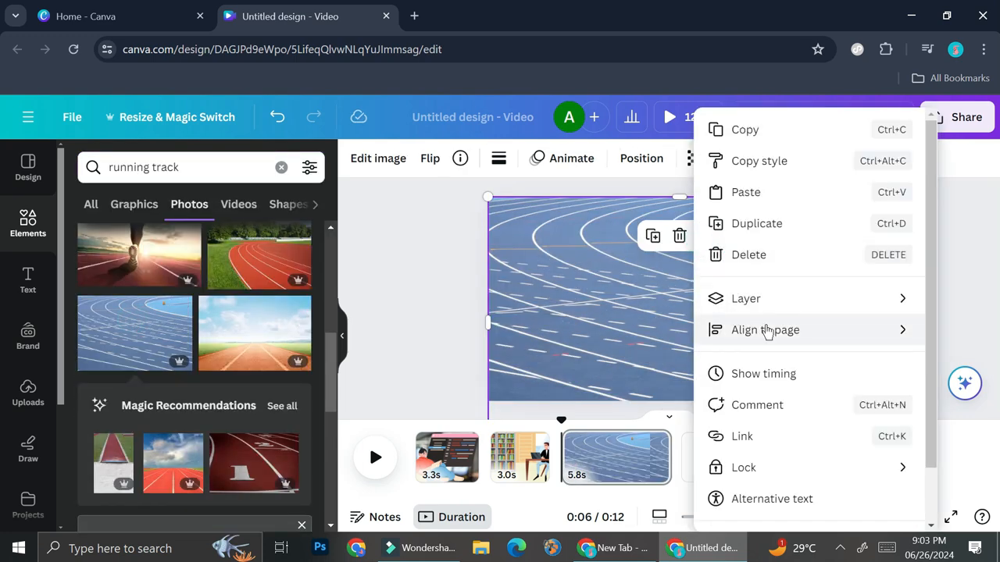
{"action": "mouse_move", "coordinate": [766, 306]}
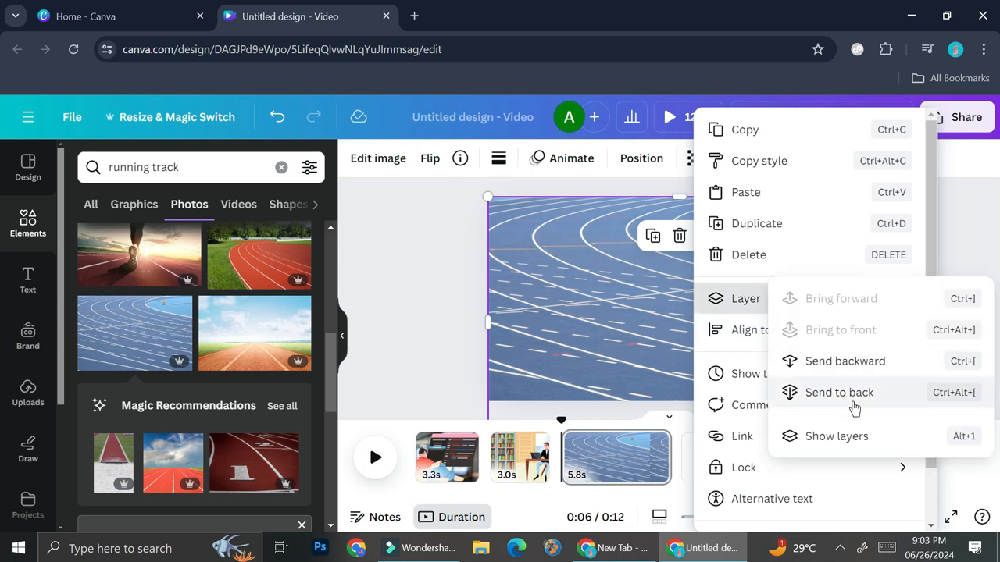
{"action": "left_click", "coordinate": [839, 393]}
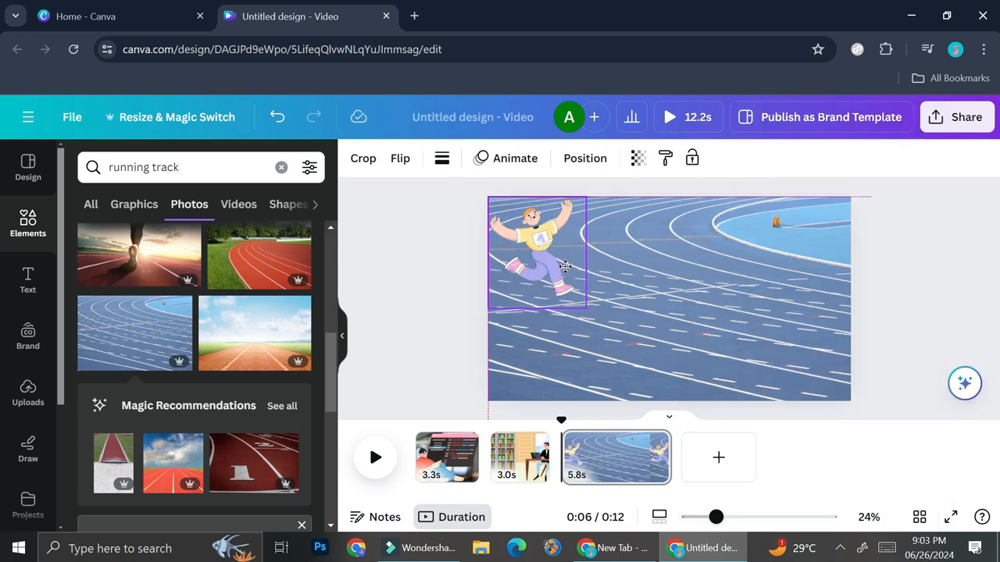
Shrink the runner into the upper-left corner of the track and duplicate the third page
{"action": "left_click", "coordinate": [562, 273]}
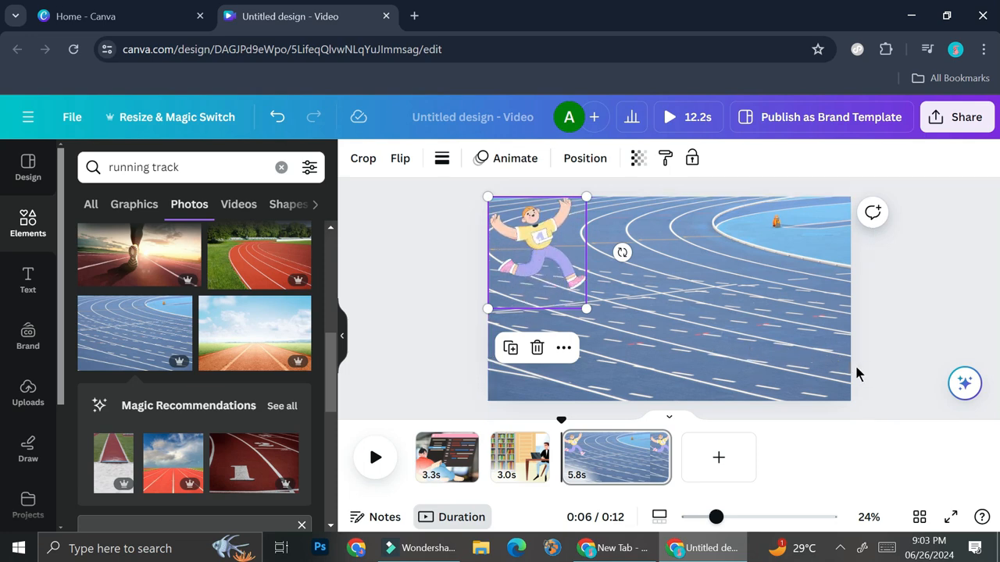
{"action": "left_click", "coordinate": [642, 449]}
{"action": "left_click", "coordinate": [651, 444]}
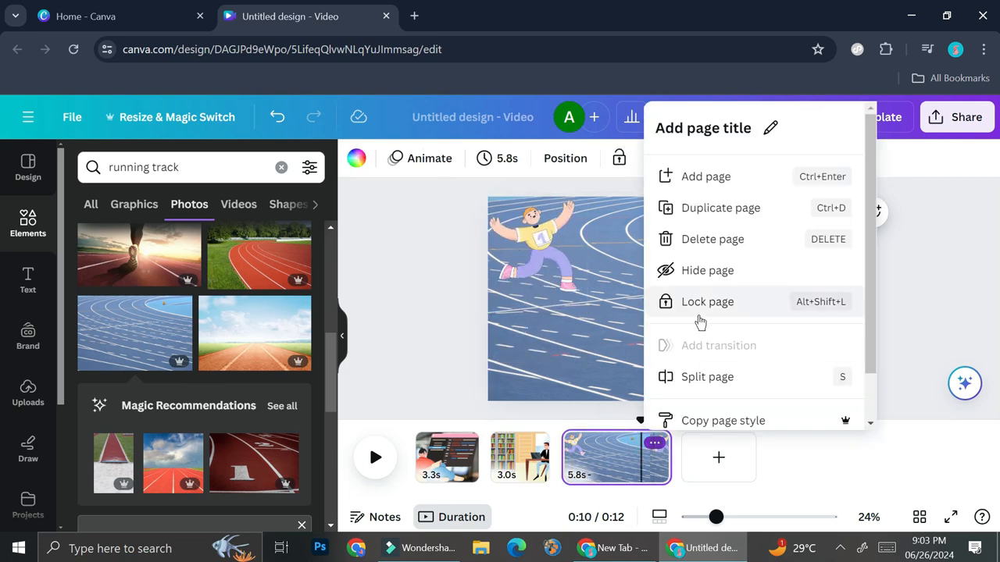
{"action": "left_click", "coordinate": [707, 211]}
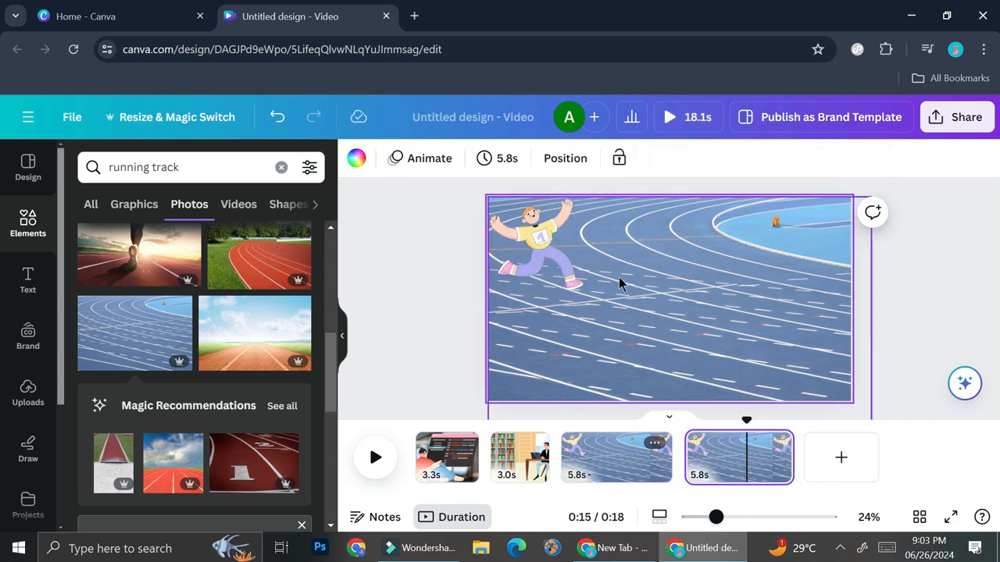
Move the runner to the lower right on the duplicated page and shorten the two track pages to 1.0 and 2.0 seconds
{"action": "left_click", "coordinate": [534, 259]}
{"action": "left_click_drag", "start_coordinate": [534, 259], "coordinate": [807, 325]}
{"action": "left_click_drag", "start_coordinate": [662, 451], "coordinate": [576, 462]}
{"action": "left_click_drag", "start_coordinate": [735, 460], "coordinate": [661, 465]}
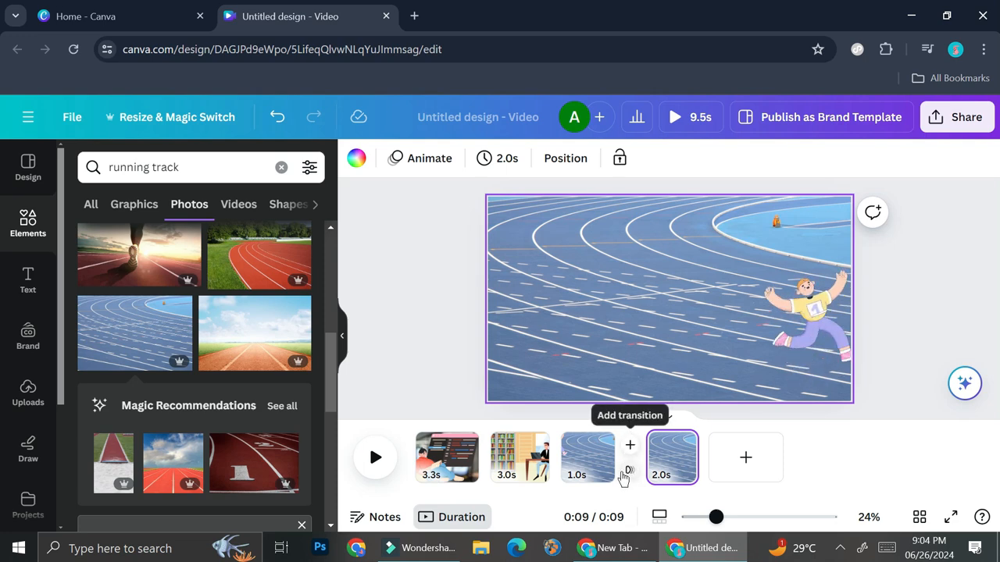
Apply the Match & Move transition between the two track pages and preview the runner's movement
{"action": "left_click", "coordinate": [625, 474]}
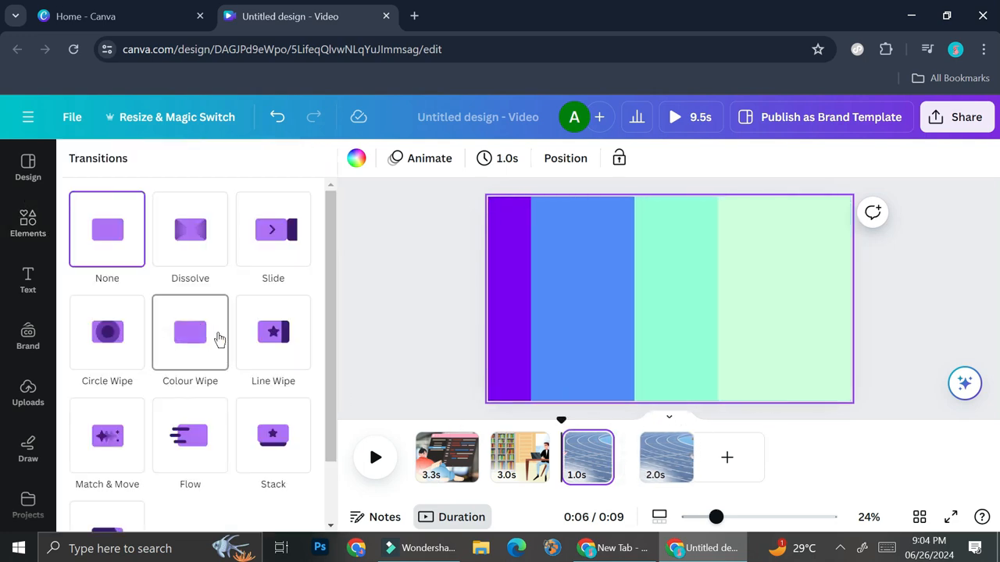
{"action": "scroll", "coordinate": [128, 370], "scroll_direction": "down", "scroll_amount": 2}
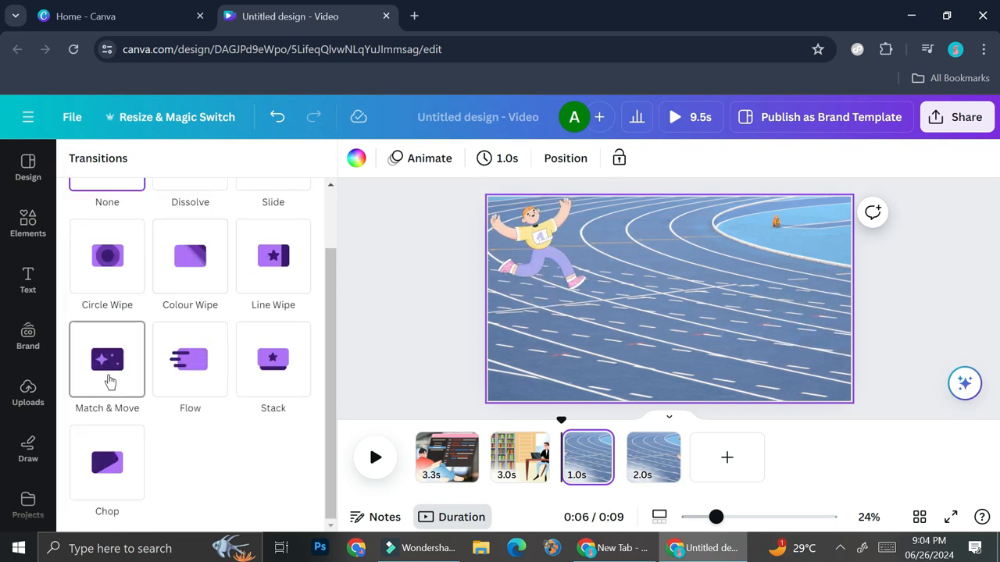
{"action": "left_click", "coordinate": [109, 380]}
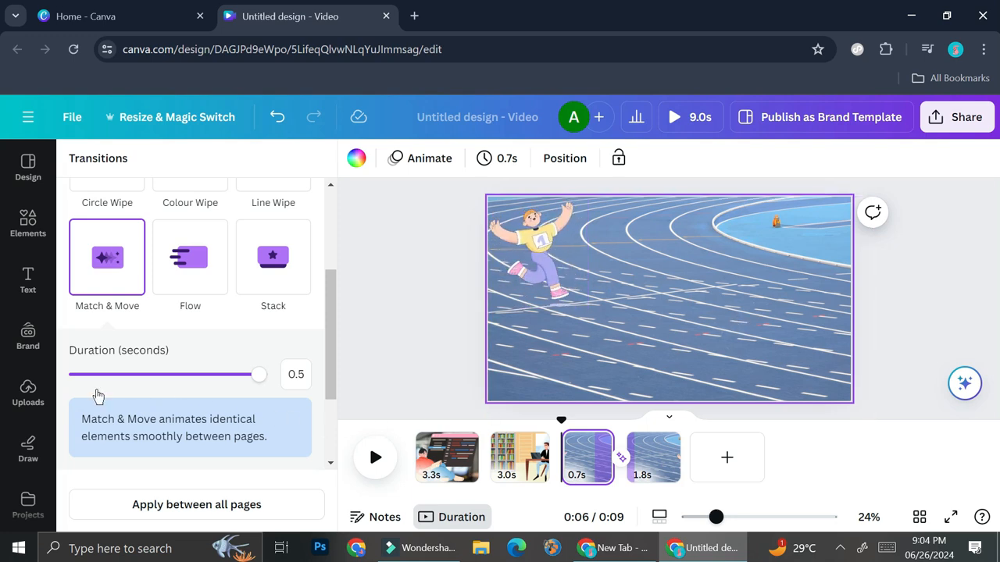
{"action": "left_click", "coordinate": [375, 459]}
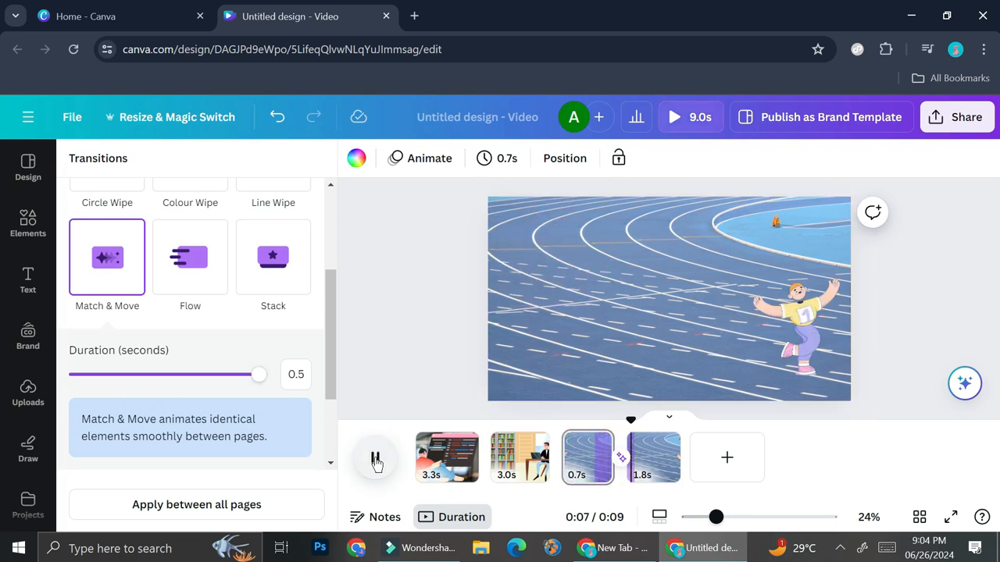
{"action": "left_click", "coordinate": [375, 461]}
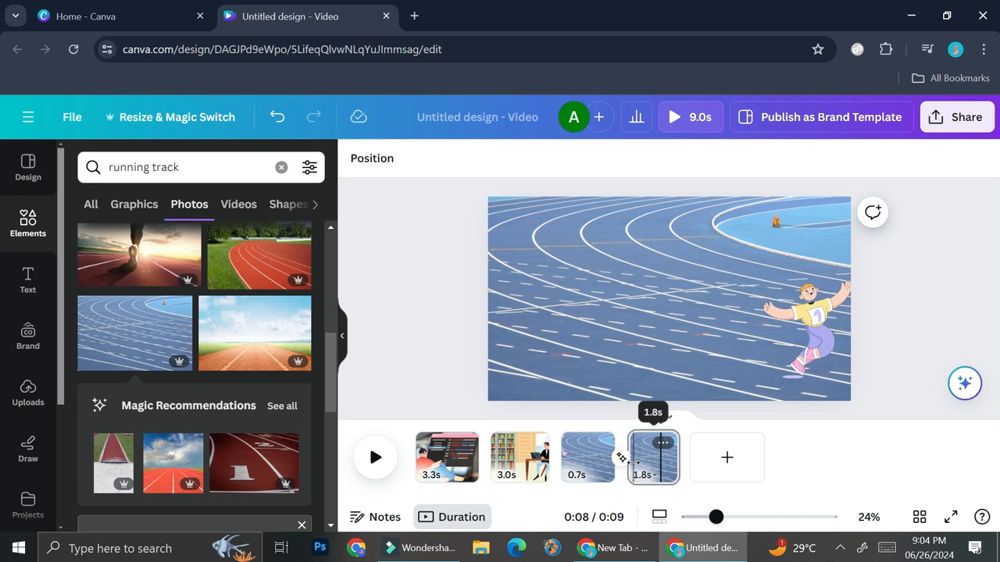
Lengthen the first track page to 1.6 seconds, set the Match & Move duration to 0.96 seconds, and play it back
{"action": "left_click", "coordinate": [602, 459]}
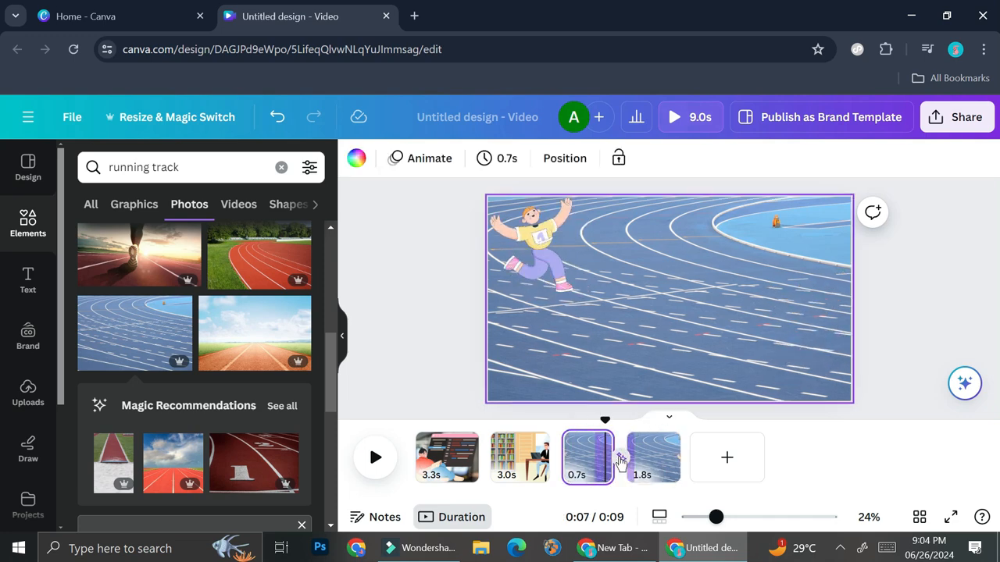
{"action": "left_click", "coordinate": [621, 461]}
{"action": "left_click_drag", "start_coordinate": [616, 443], "coordinate": [633, 445]}
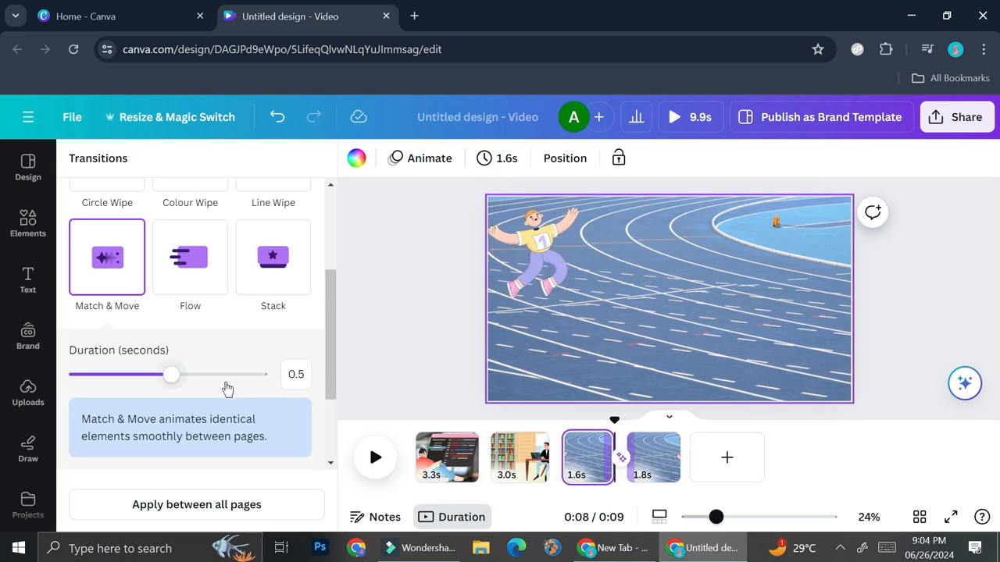
{"action": "left_click_drag", "start_coordinate": [178, 376], "coordinate": [280, 395]}
{"action": "left_click_drag", "start_coordinate": [634, 424], "coordinate": [573, 423]}
{"action": "left_click", "coordinate": [374, 460]}
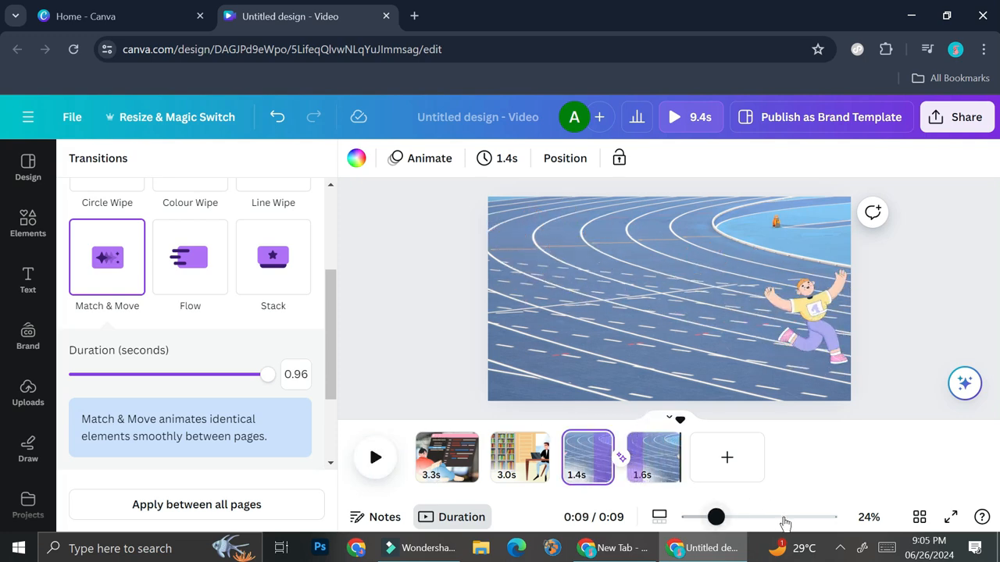
Shorten the second track page to 1.0 seconds and add a blank fifth page after it
{"action": "left_click", "coordinate": [656, 462]}
{"action": "mouse_move", "coordinate": [678, 460]}
{"action": "left_mouse_down"}
{"action": "mouse_move", "coordinate": [656, 459]}
{"action": "mouse_move", "coordinate": [679, 459]}
{"action": "left_mouse_up"}
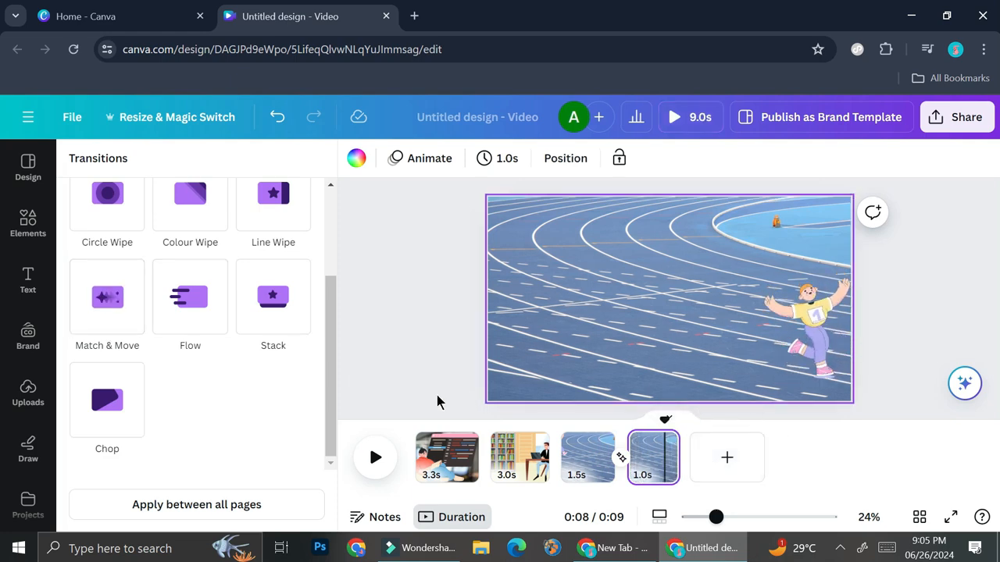
{"action": "left_click", "coordinate": [709, 447]}
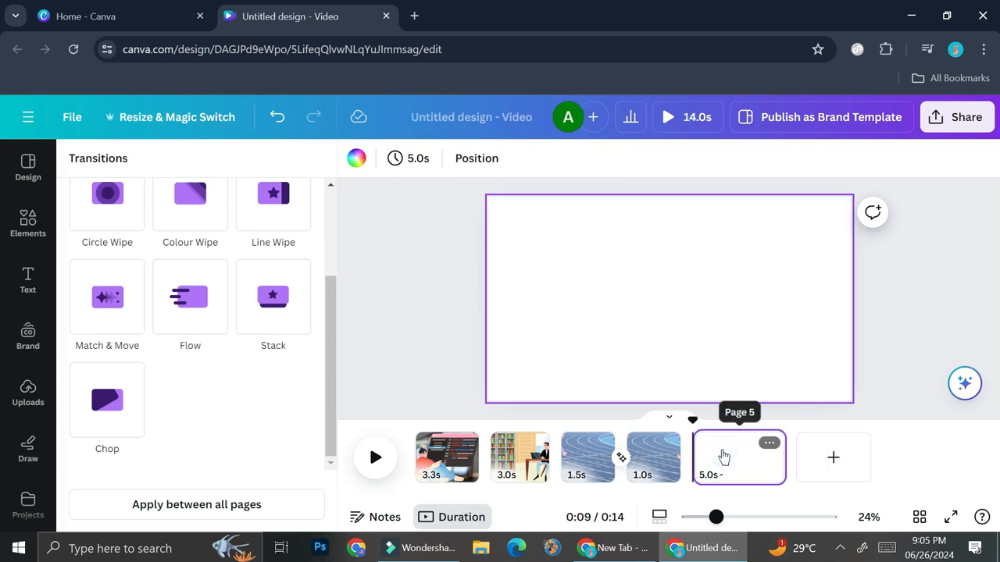
Search the elements for "dining room background", add the yellow dining room graphic to page 5, and enlarge it to fill the page
{"action": "left_click", "coordinate": [41, 236]}
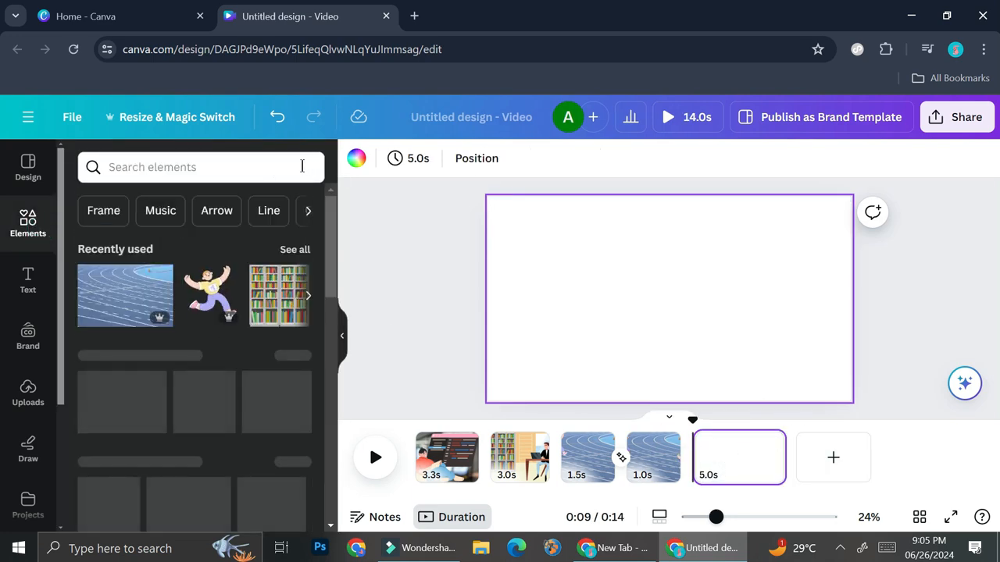
{"action": "left_click", "coordinate": [301, 166]}
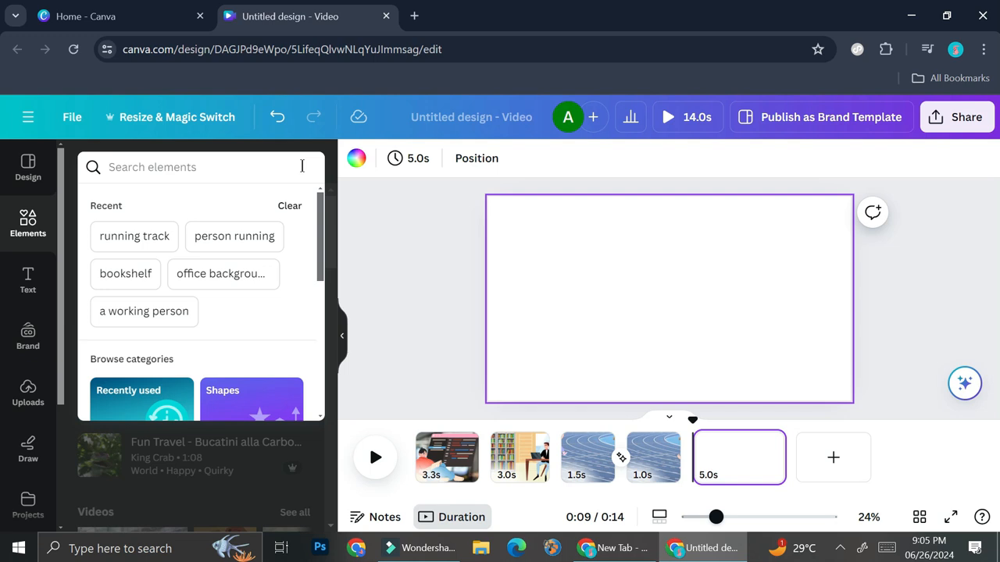
{"action": "type", "text": "dining room"}
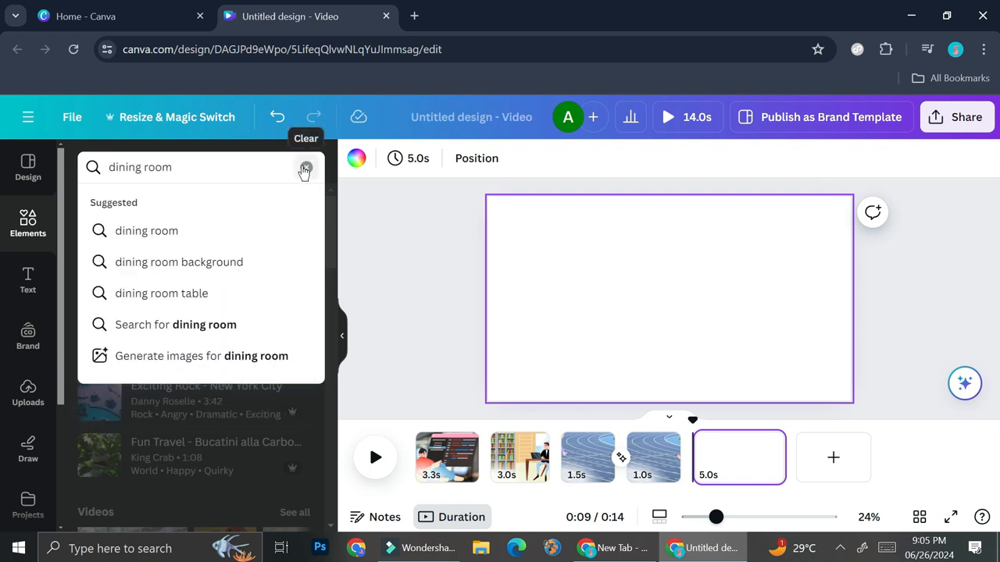
{"action": "left_click", "coordinate": [118, 266]}
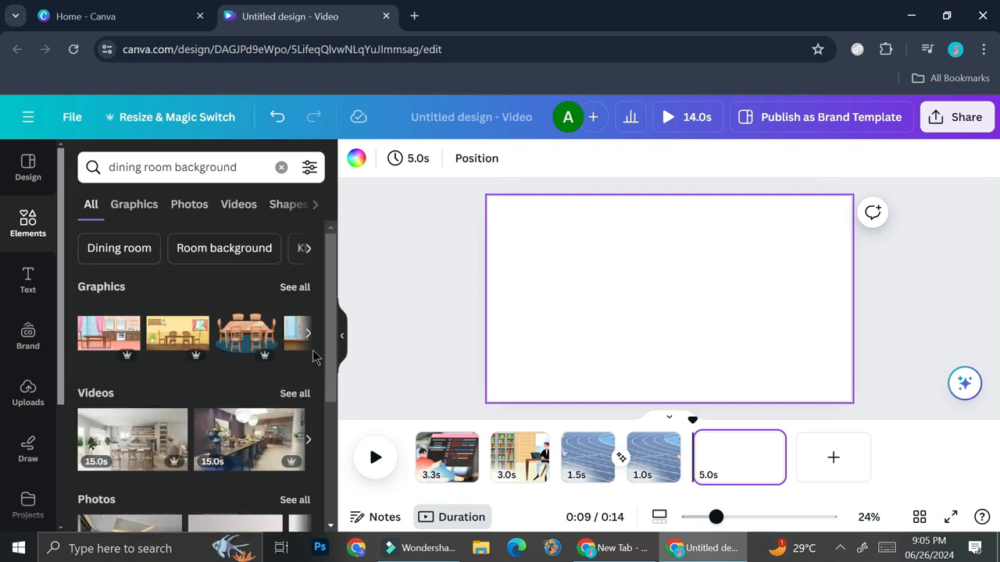
{"action": "left_click", "coordinate": [187, 341]}
{"action": "left_click_drag", "start_coordinate": [655, 338], "coordinate": [620, 313]}
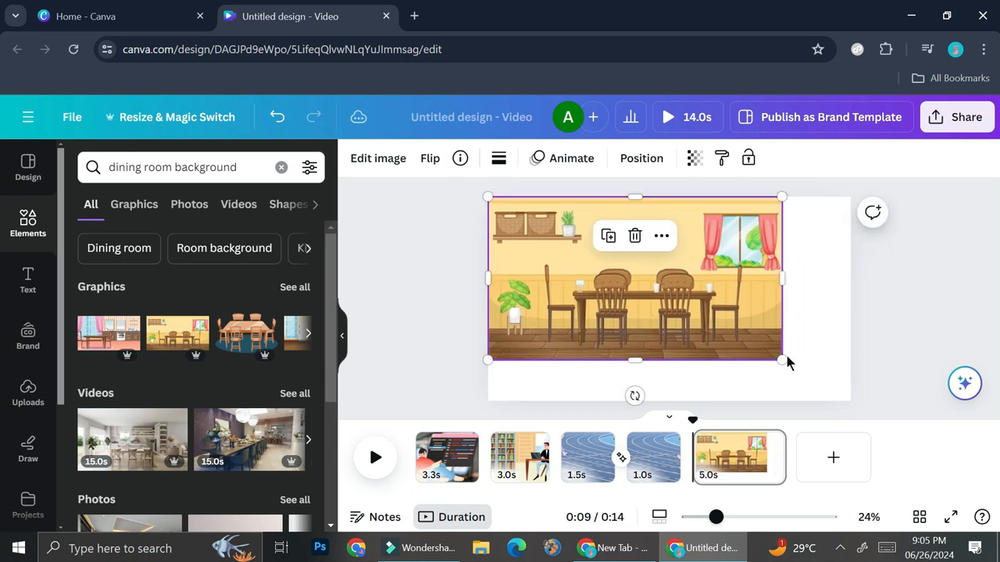
{"action": "left_click_drag", "start_coordinate": [781, 362], "coordinate": [855, 400]}
Search the elements for "person eating" and browse the full set of graphics results for a suitable character
{"action": "left_click", "coordinate": [146, 203]}
{"action": "left_click", "coordinate": [281, 167]}
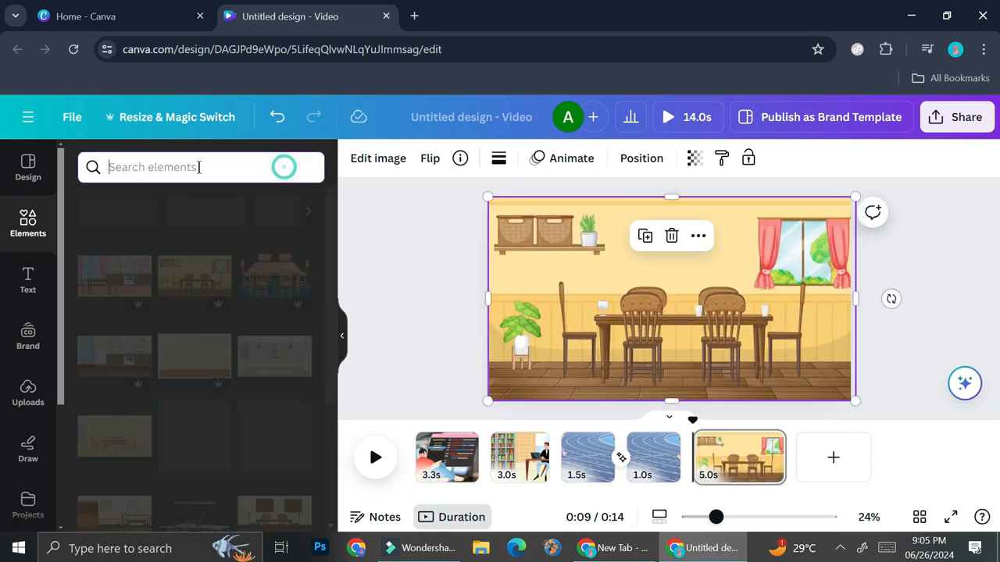
{"action": "type", "text": "pe"}
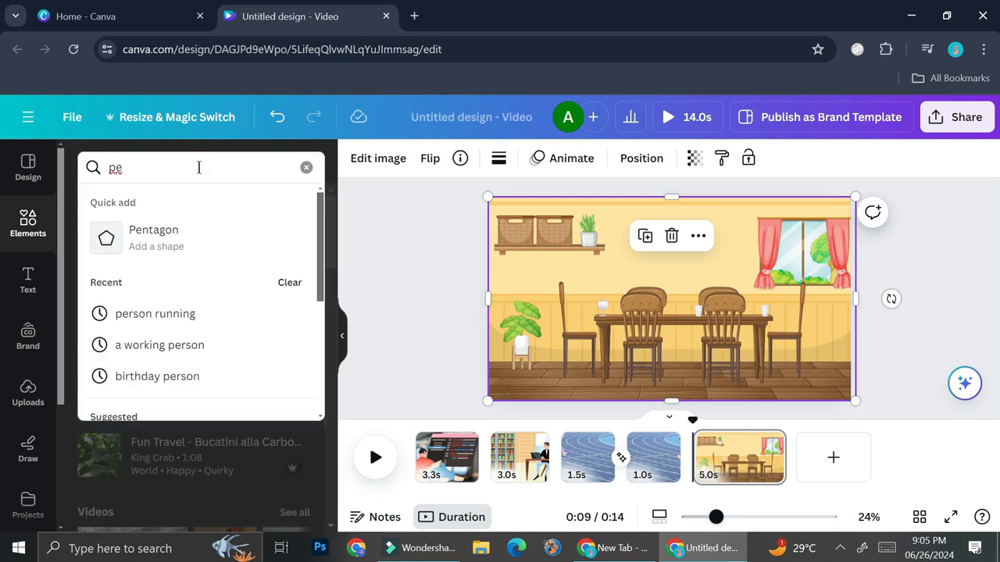
{"action": "type", "text": "rson eating"}
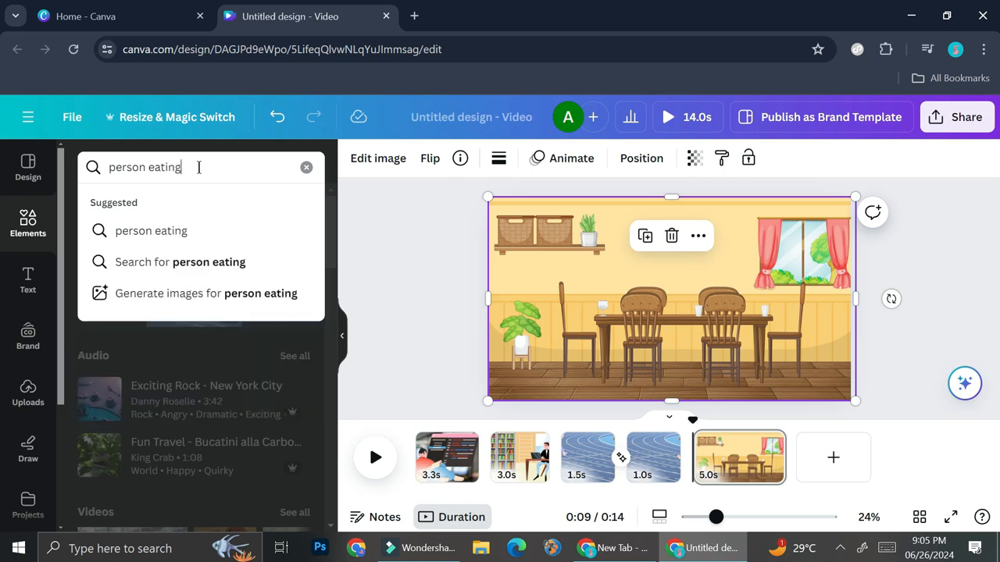
{"action": "key", "text": "Return"}
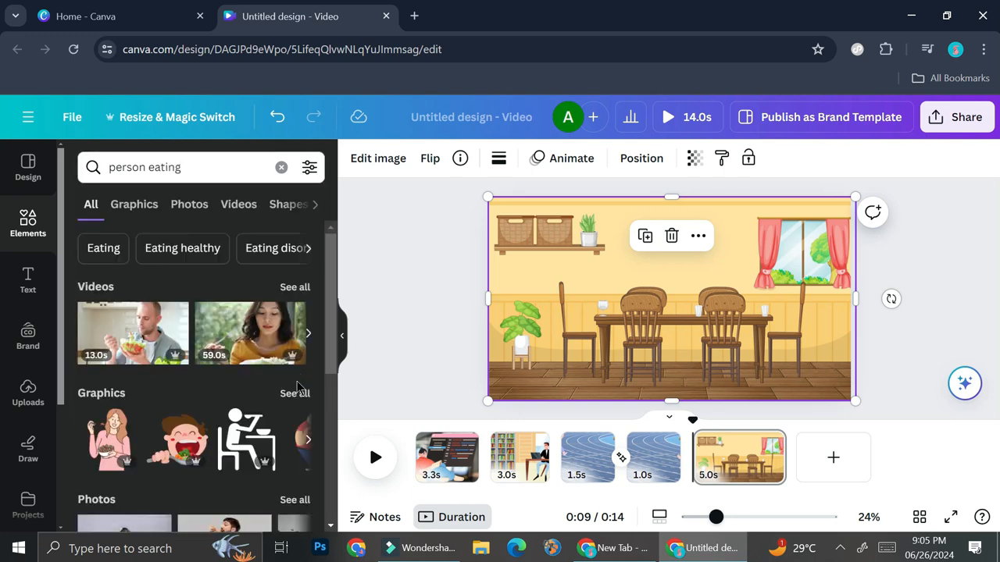
{"action": "left_click", "coordinate": [294, 394]}
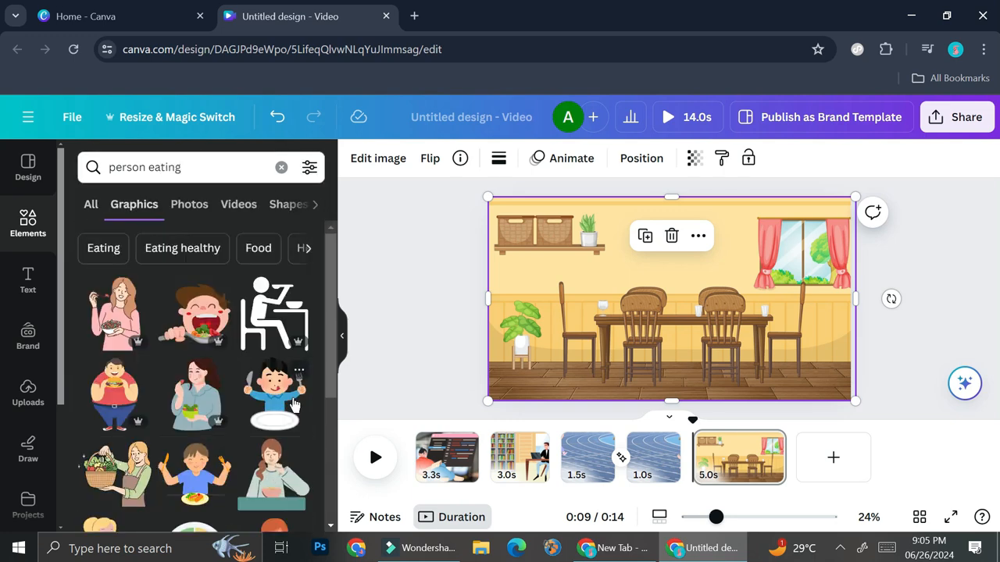
{"action": "scroll", "coordinate": [289, 406], "scroll_direction": "down", "scroll_amount": 4}
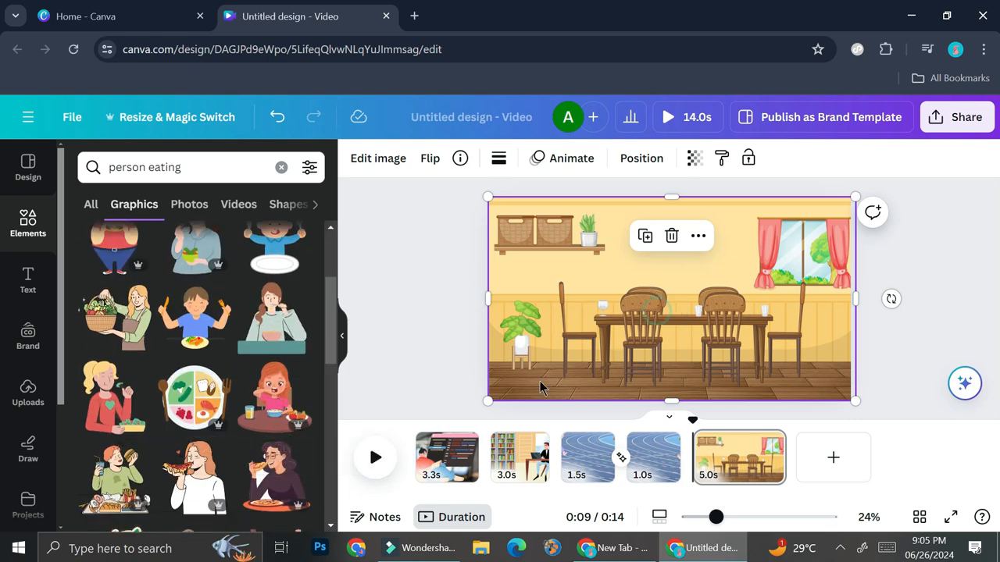
Enlarge the dining room background beyond the page and reposition it so the table and chairs sit along the page's lower edge
{"action": "left_click_drag", "start_coordinate": [486, 398], "coordinate": [382, 493]}
{"action": "left_click_drag", "start_coordinate": [855, 196], "coordinate": [973, 141]}
{"action": "left_click_drag", "start_coordinate": [769, 308], "coordinate": [986, 137]}
{"action": "left_click_drag", "start_coordinate": [754, 277], "coordinate": [730, 302]}
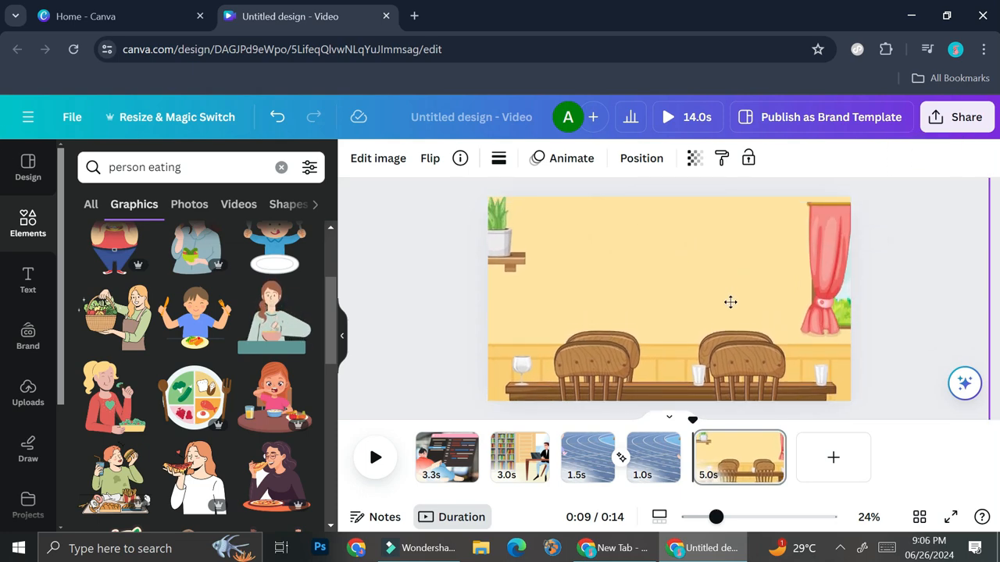
{"action": "left_click_drag", "start_coordinate": [730, 303], "coordinate": [732, 296]}
Try the woman eating from a bowl, scaled down at the table over the left chair, and browse for alternative eating characters
{"action": "left_click", "coordinate": [304, 323]}
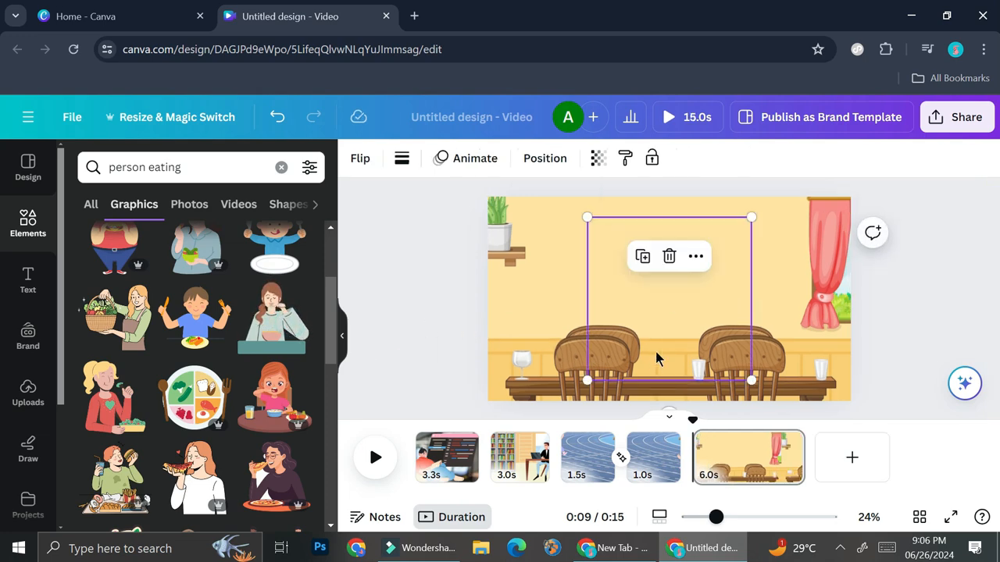
{"action": "left_click_drag", "start_coordinate": [747, 218], "coordinate": [724, 275]}
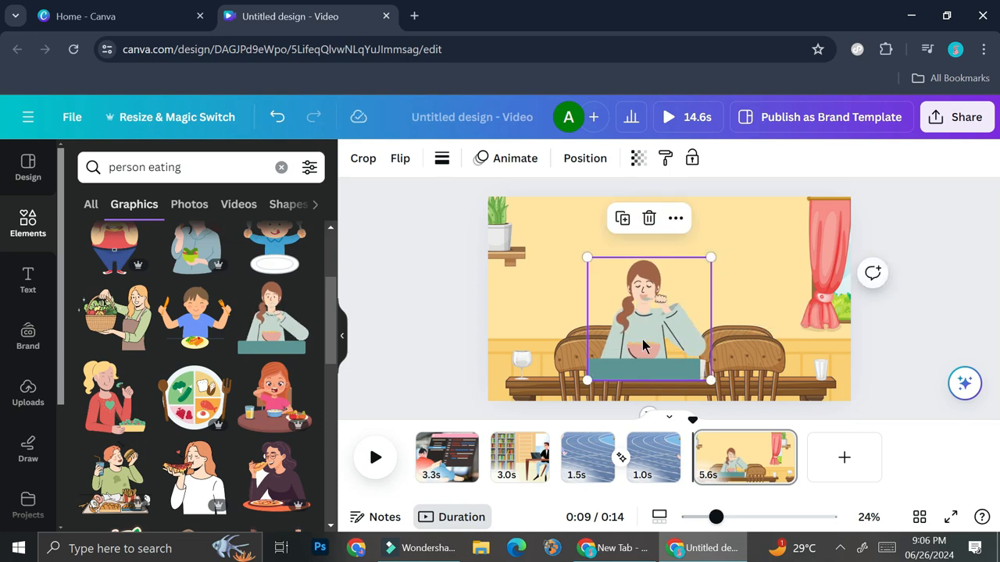
{"action": "left_click_drag", "start_coordinate": [643, 340], "coordinate": [601, 346]}
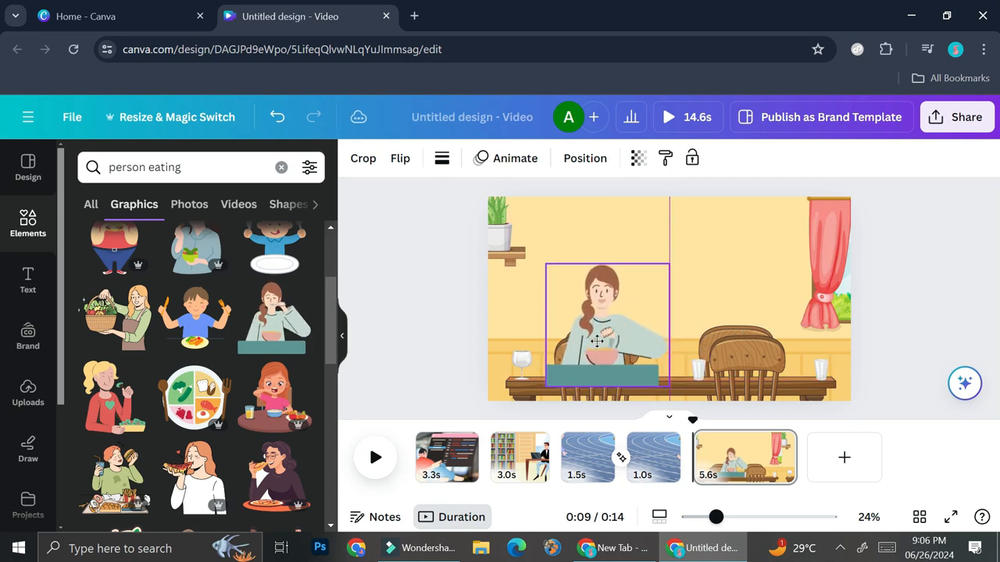
{"action": "scroll", "coordinate": [250, 341], "scroll_direction": "down", "scroll_amount": 3}
{"action": "scroll", "coordinate": [250, 341], "scroll_direction": "down", "scroll_amount": 3}
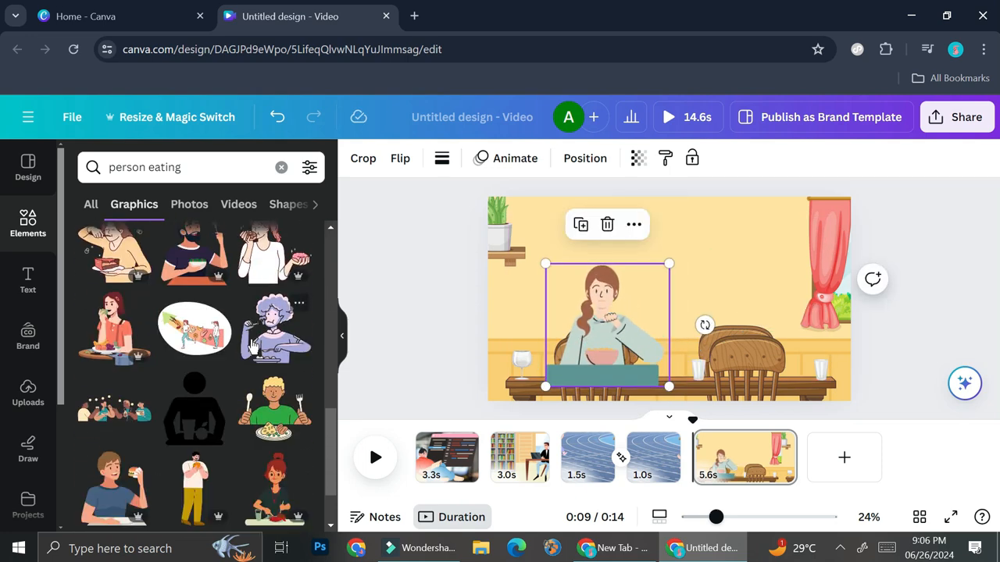
{"action": "scroll", "coordinate": [258, 347], "scroll_direction": "down", "scroll_amount": 3}
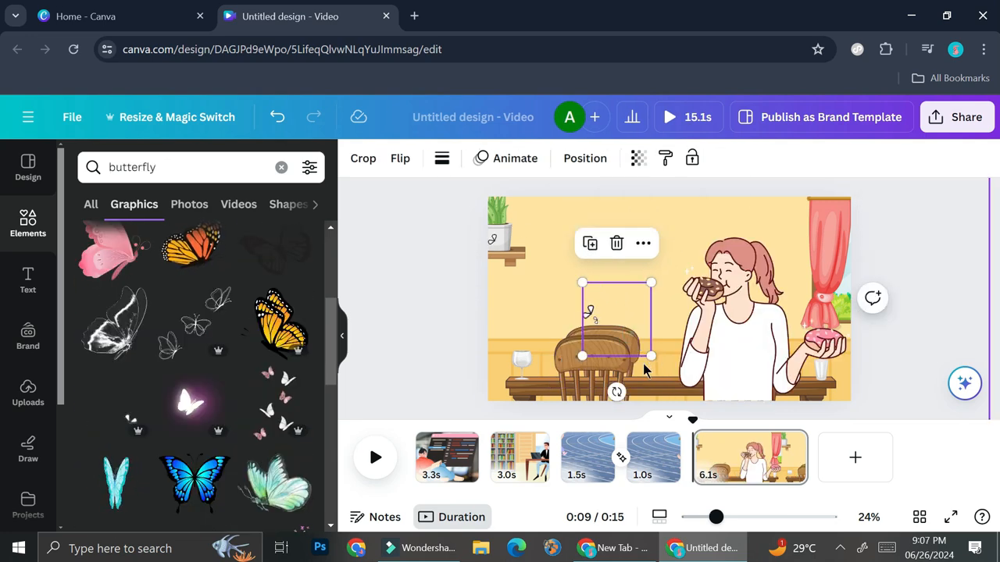
Shrink the butterfly graphic near the left wooden chair and shorten the dining room page's duration
{"action": "left_click_drag", "start_coordinate": [651, 356], "coordinate": [575, 379]}
{"action": "left_click", "coordinate": [954, 291]}
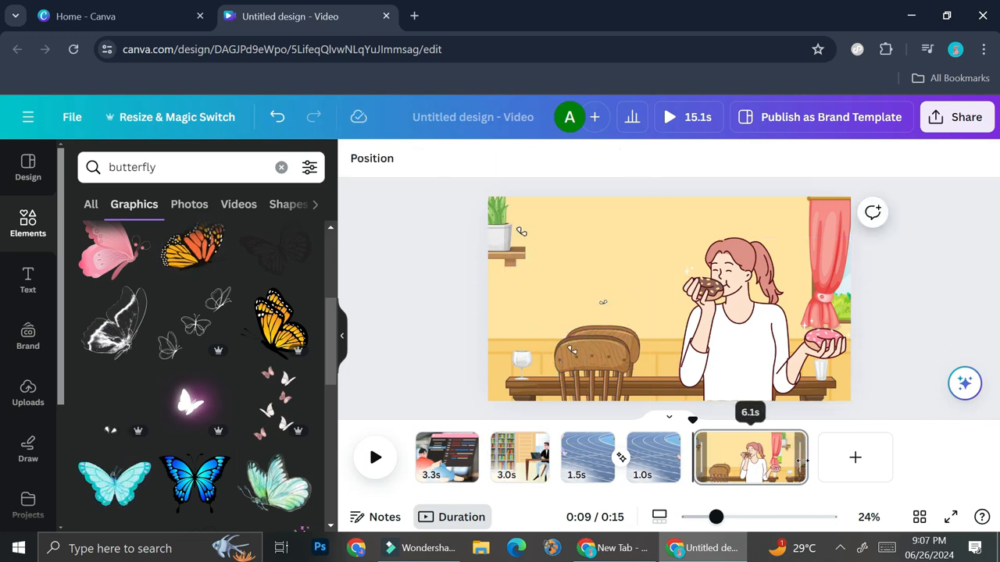
{"action": "left_click_drag", "start_coordinate": [790, 459], "coordinate": [724, 460]}
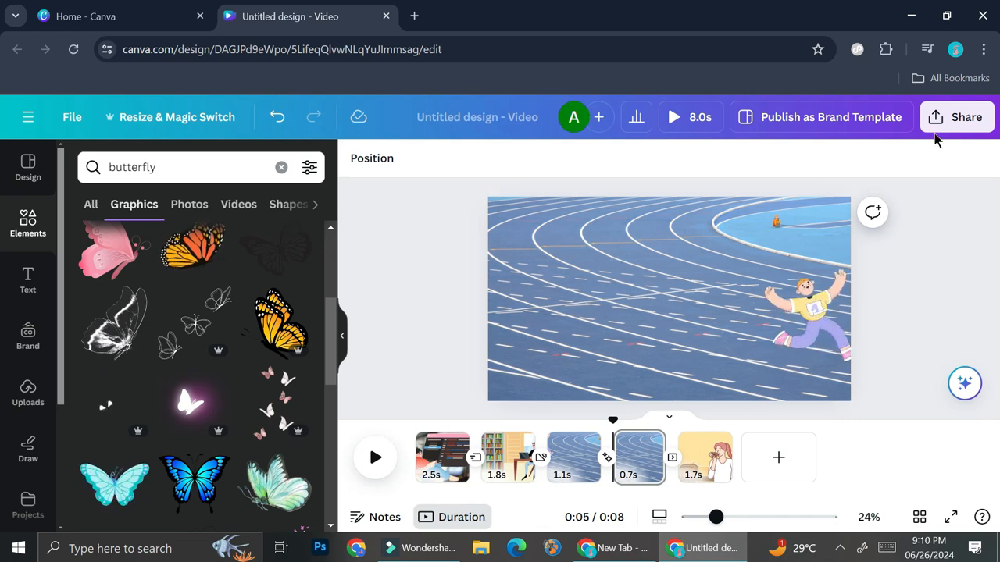
Download all five pages as a 1080p MP4 video and play the exported file in Media Player
{"action": "left_click", "coordinate": [953, 119]}
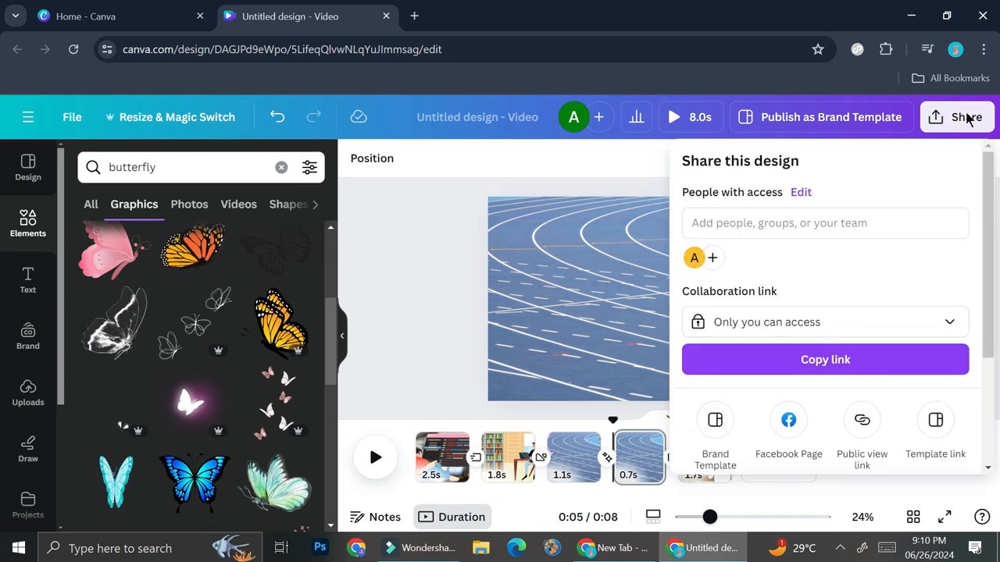
{"action": "scroll", "coordinate": [849, 331], "scroll_direction": "down", "scroll_amount": 2}
{"action": "left_click", "coordinate": [796, 358]}
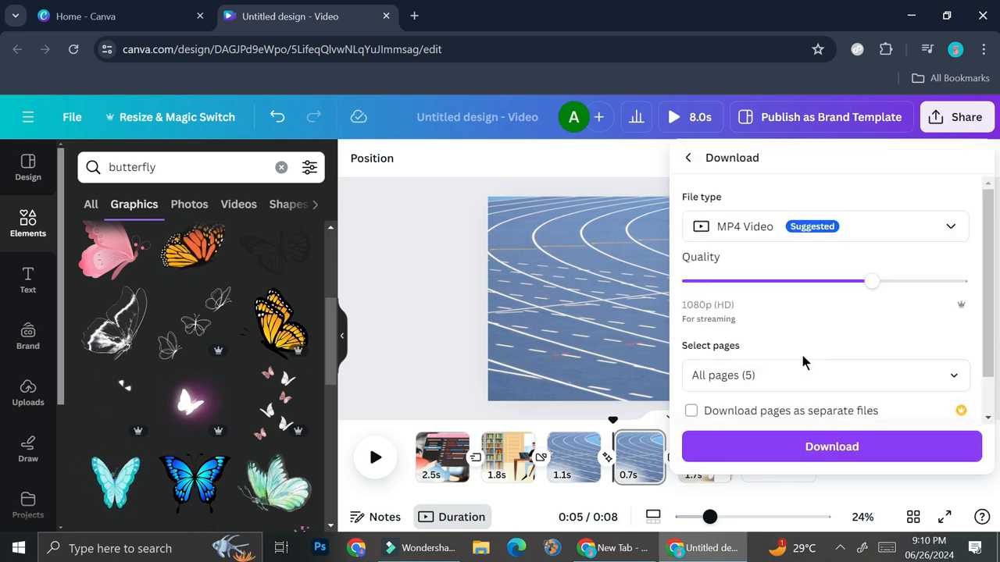
{"action": "left_click", "coordinate": [781, 444]}
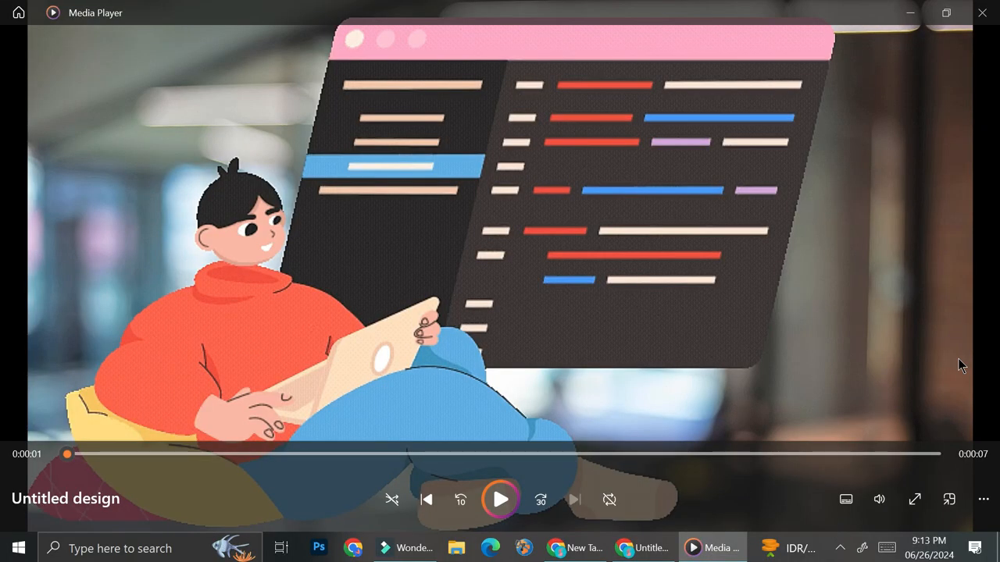
{"action": "left_click", "coordinate": [493, 488]}
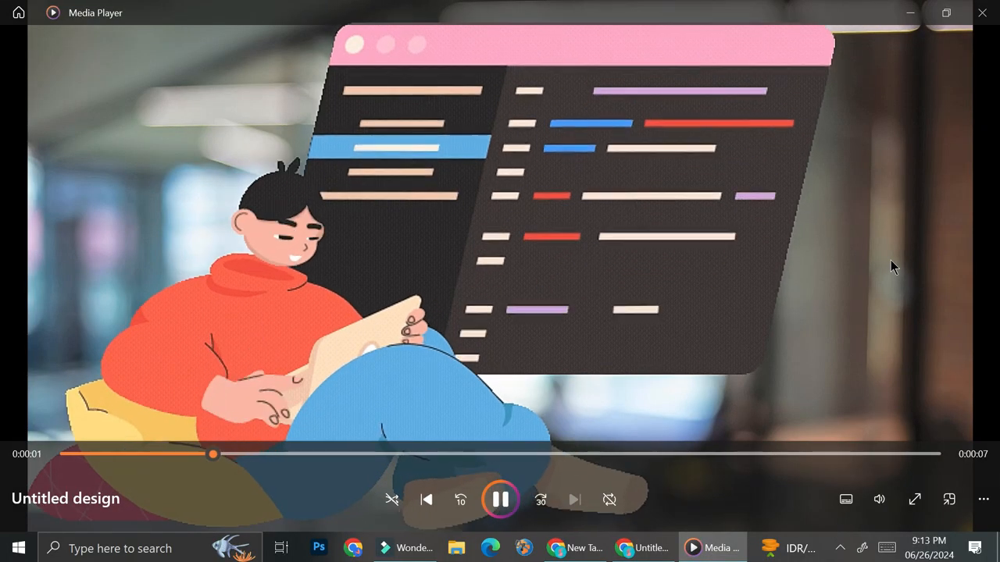